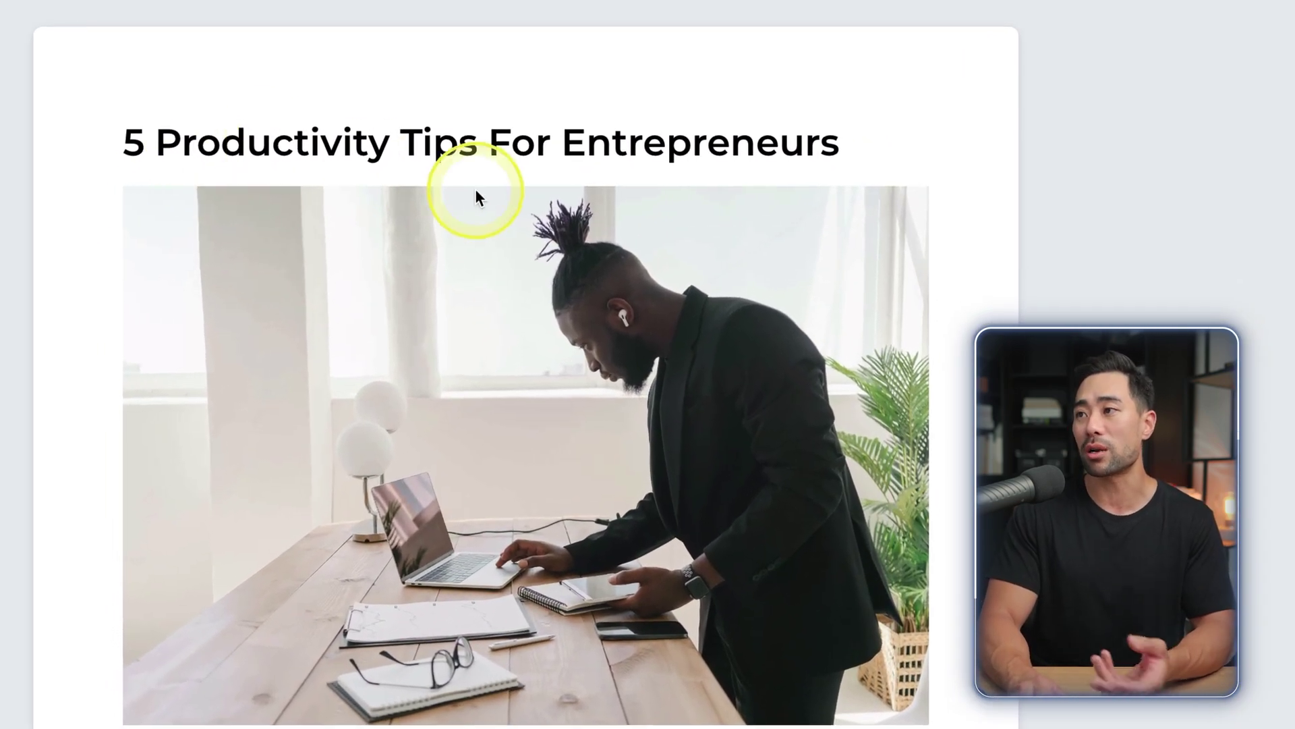
Step: Scroll down the doc to reach the empty line below the closing paragraph
{"action": "scroll", "coordinate": [882, 477], "scroll_direction": "down", "scroll_amount": 15}
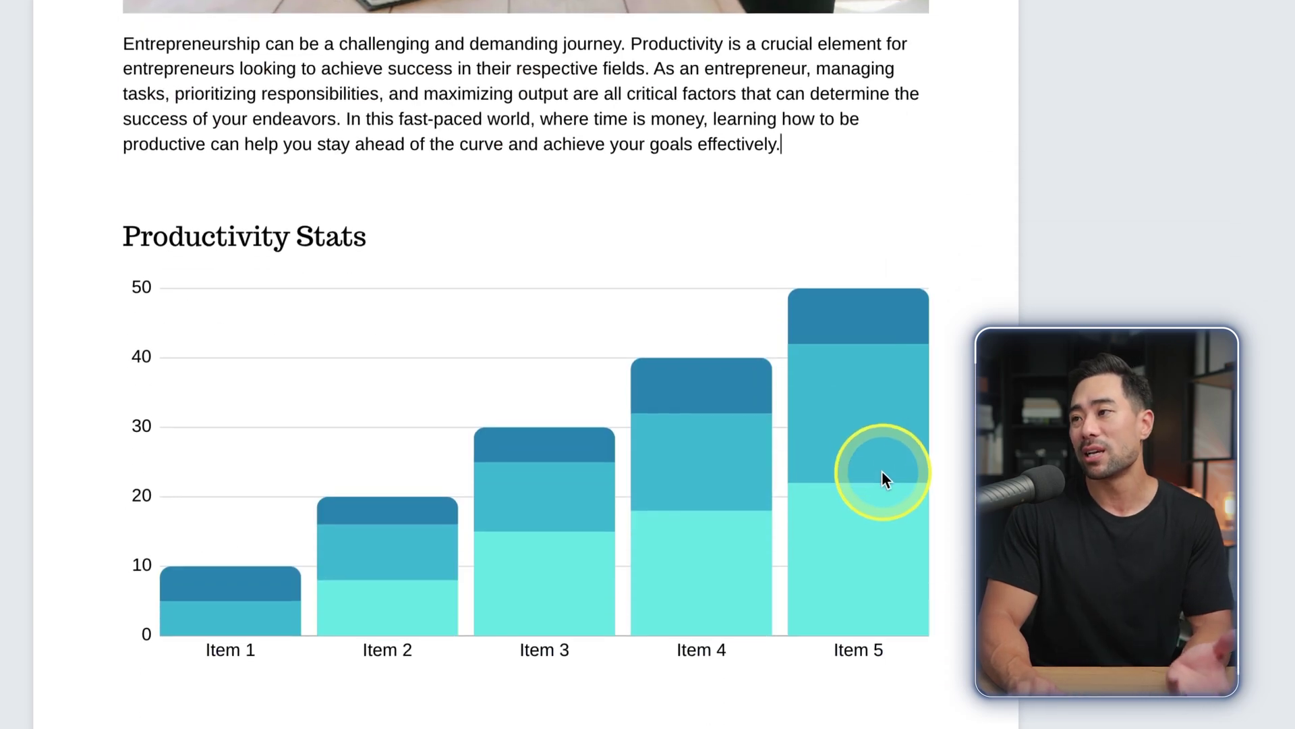
{"action": "scroll", "coordinate": [884, 400], "scroll_direction": "down", "scroll_amount": 4}
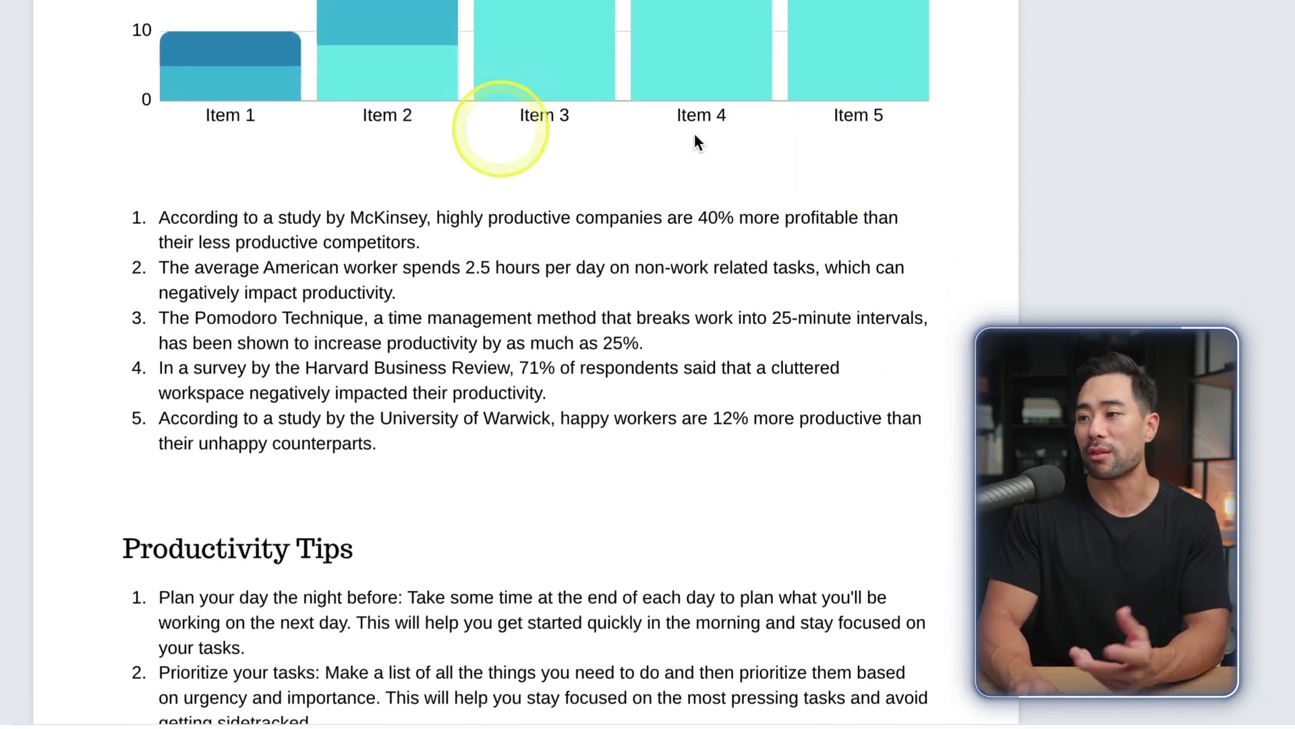
{"action": "scroll", "coordinate": [695, 121], "scroll_direction": "up", "scroll_amount": 5}
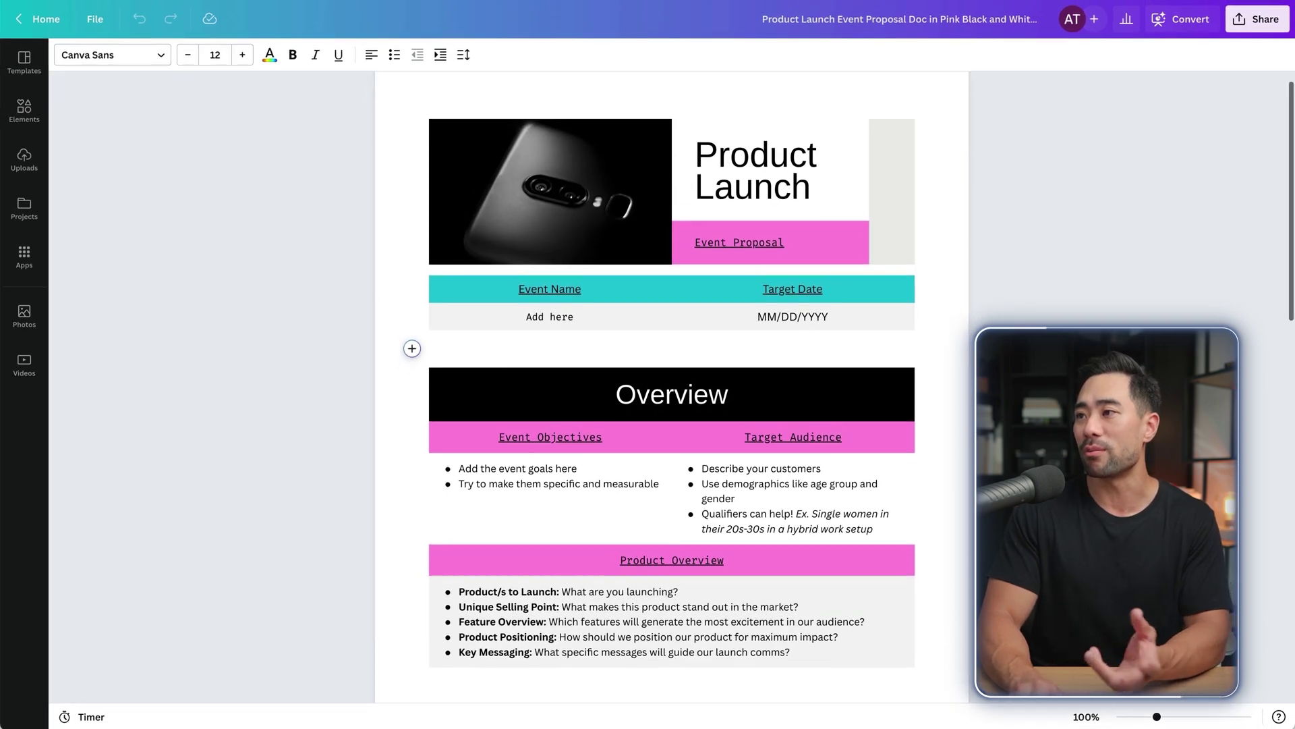
{"action": "scroll", "coordinate": [892, 452], "scroll_direction": "down", "scroll_amount": 9}
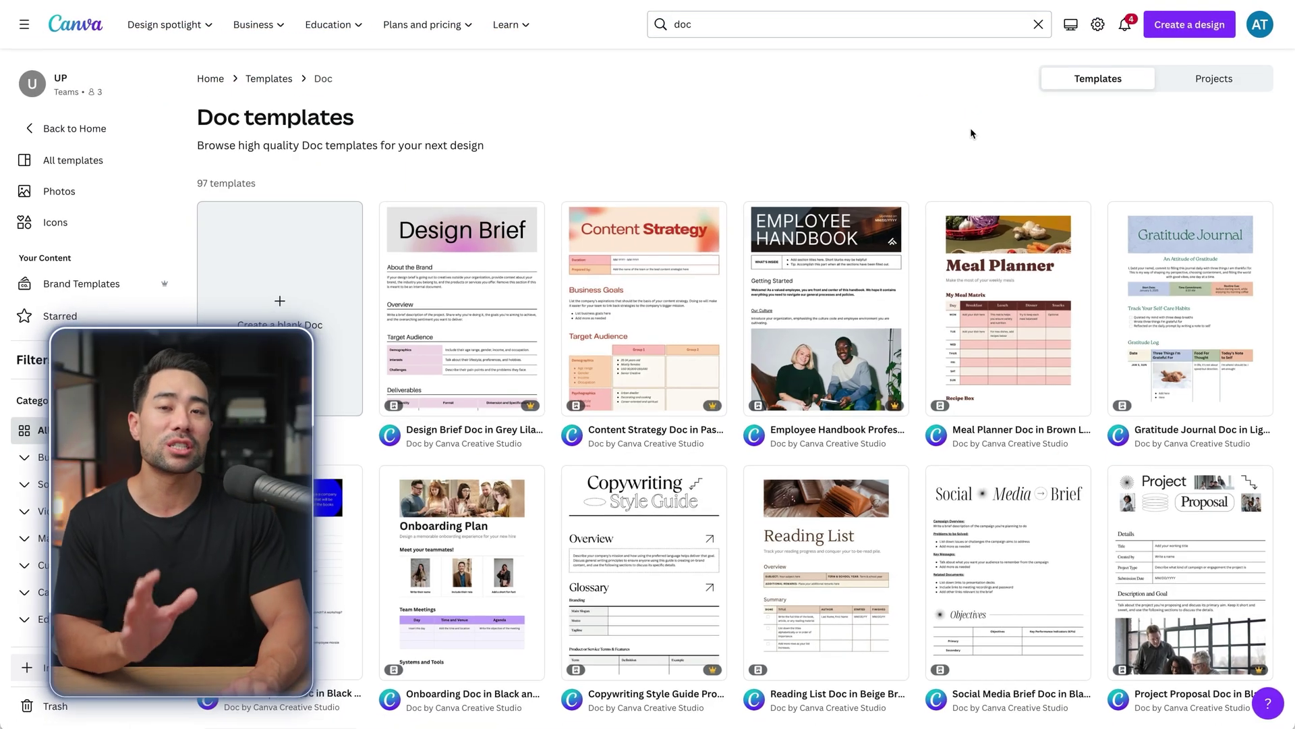
{"action": "left_click", "coordinate": [961, 367]}
{"action": "scroll", "coordinate": [945, 348], "scroll_direction": "down", "scroll_amount": 15}
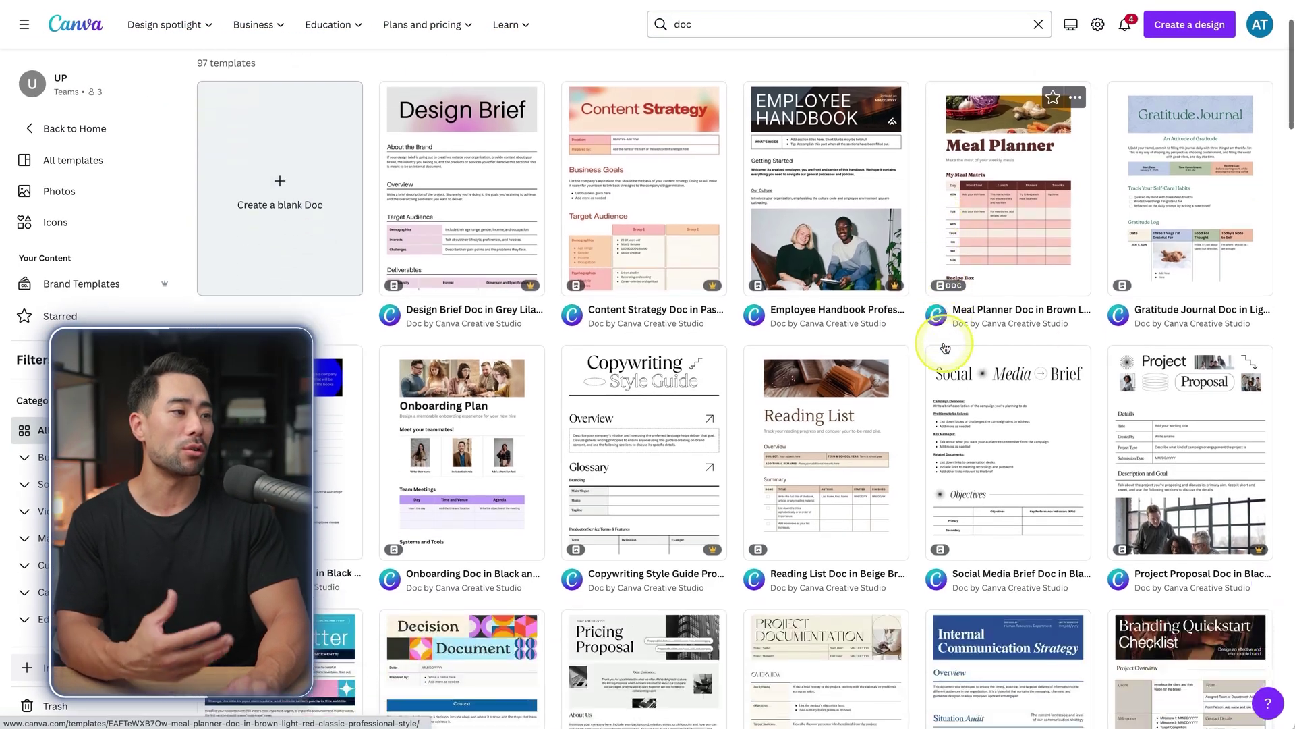
{"action": "scroll", "coordinate": [945, 347], "scroll_direction": "down", "scroll_amount": 8}
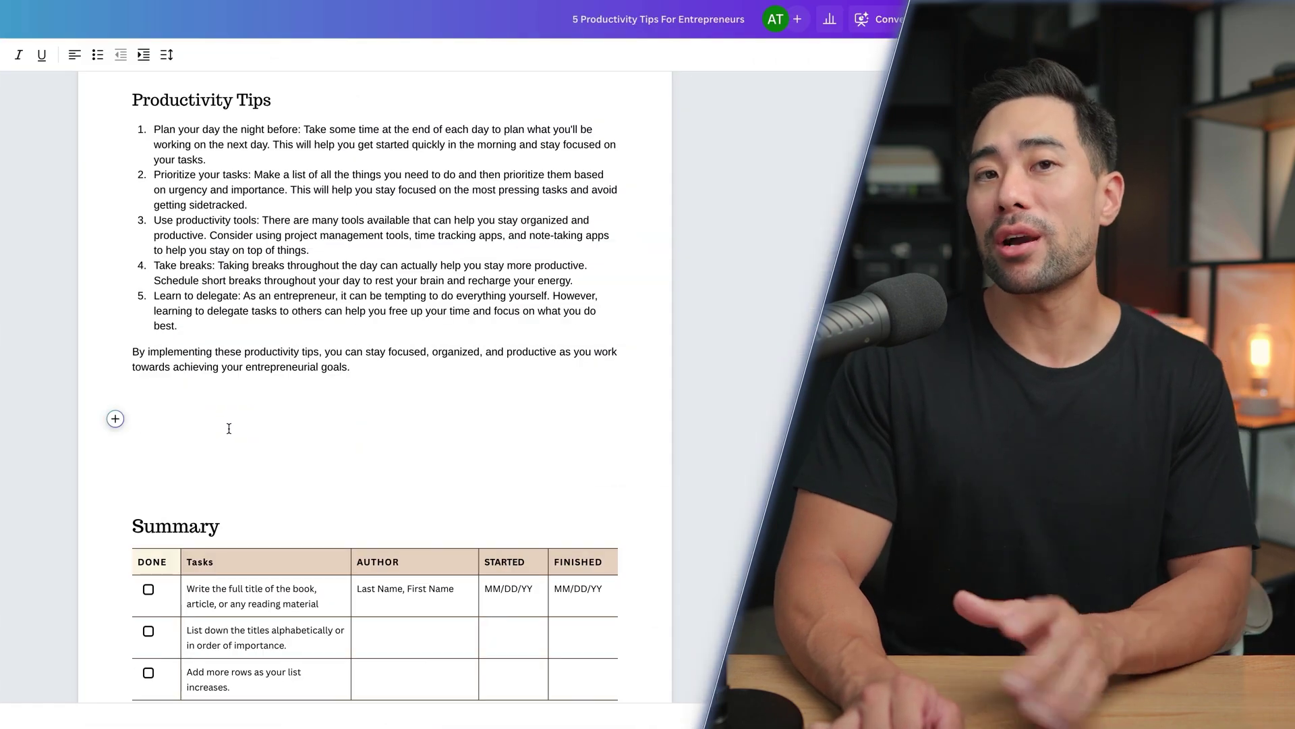
Step: Run Magic Write with the prompt 'List 5 stats on productivity'
{"action": "left_click", "coordinate": [115, 419]}
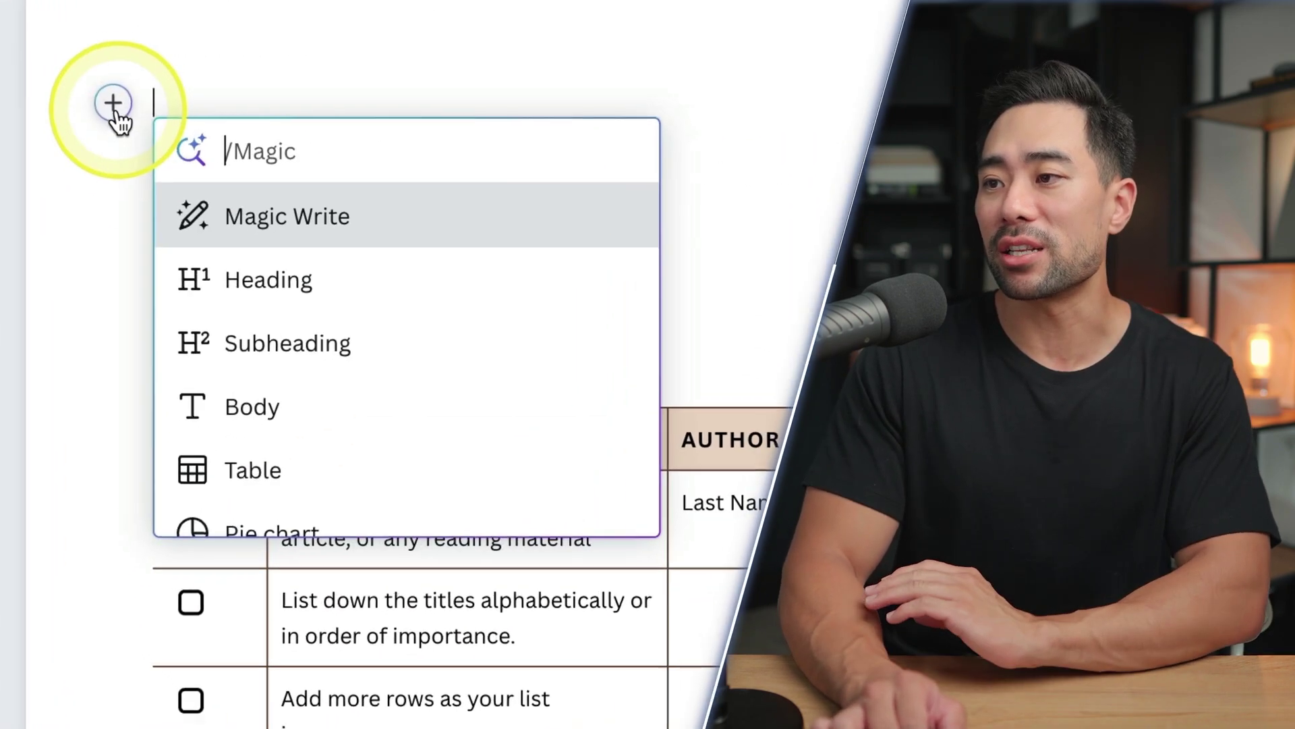
{"action": "left_click", "coordinate": [339, 208]}
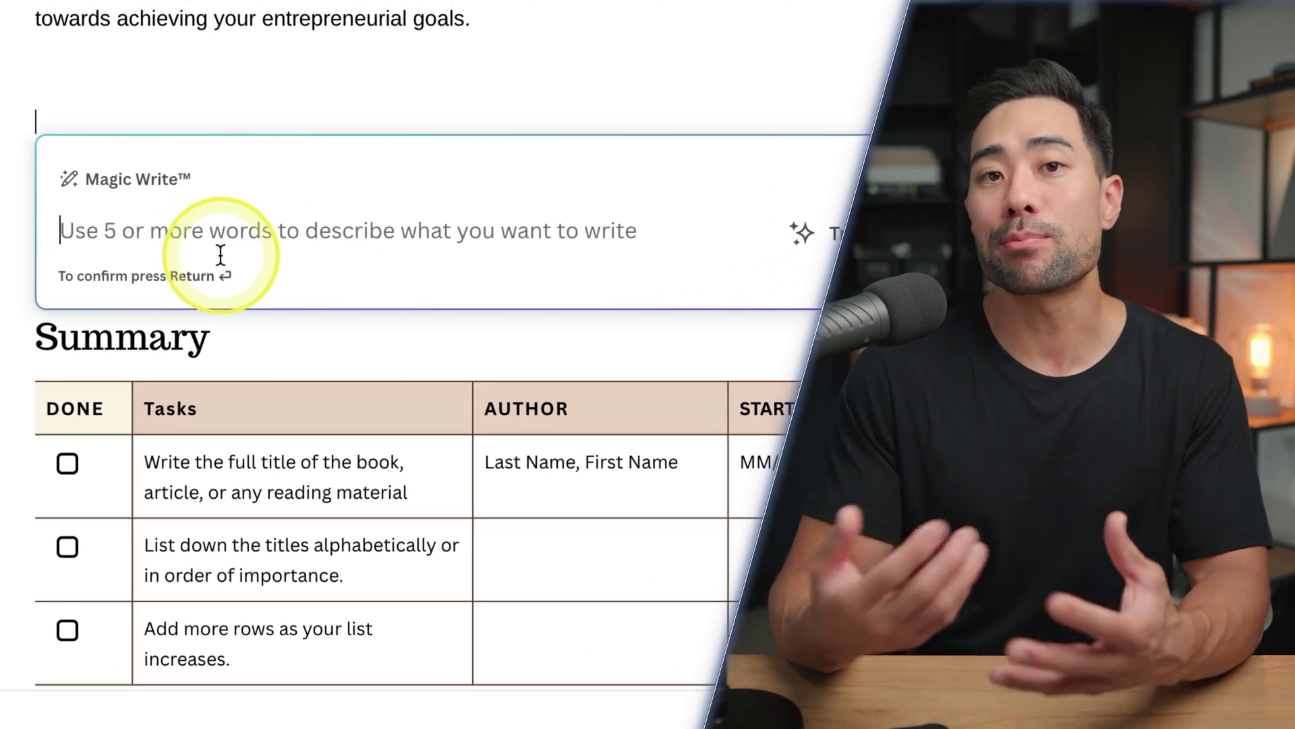
{"action": "type", "text": "Writ"}
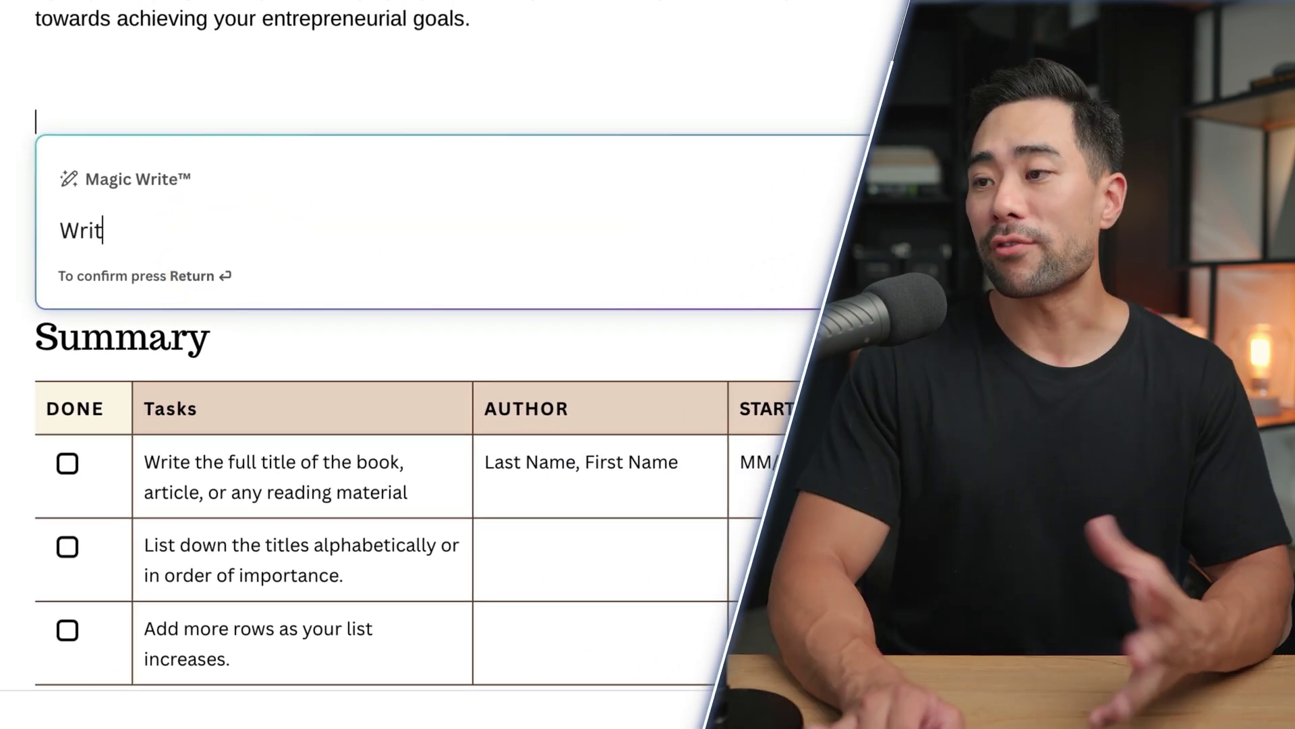
{"action": "key", "text": "BackSpace"}
{"action": "key", "text": "BackSpace"}
{"action": "key", "text": "BackSpace"}
{"action": "key", "text": "BackSpace"}
{"action": "type", "text": "List 5 stats about productivity"}
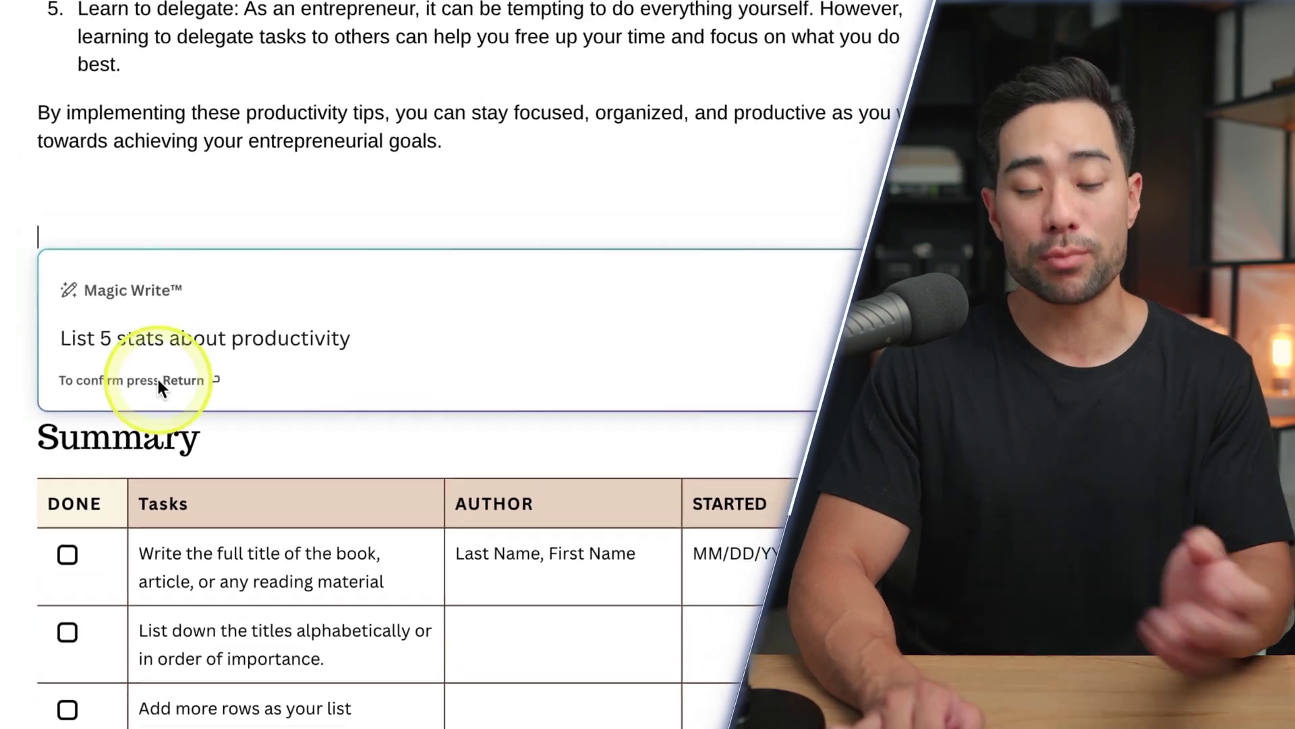
{"action": "double_click", "coordinate": [198, 338]}
{"action": "key", "text": "BackSpace"}
{"action": "type", "text": "on"}
{"action": "key", "text": "Return"}
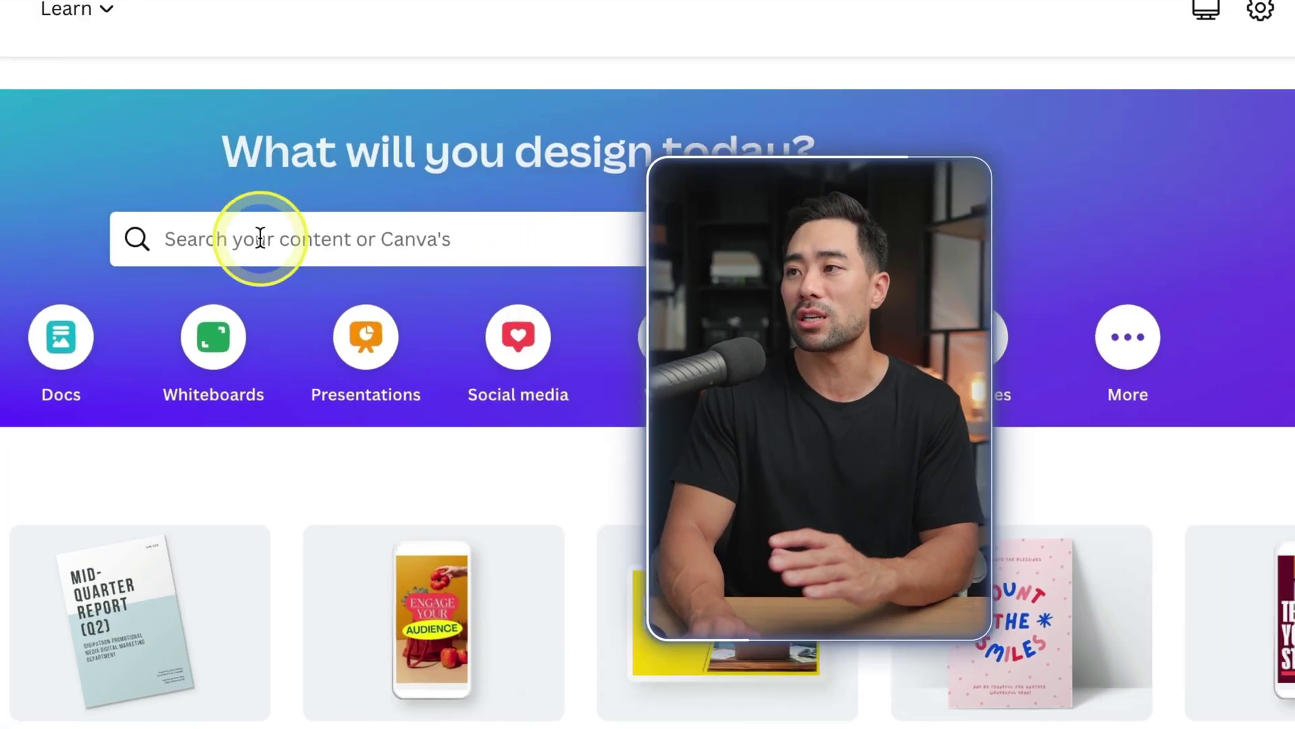
Step: Search 'Doc' on the home page, browse the Doc templates and type 'Start typing so'
{"action": "left_click", "coordinate": [257, 237]}
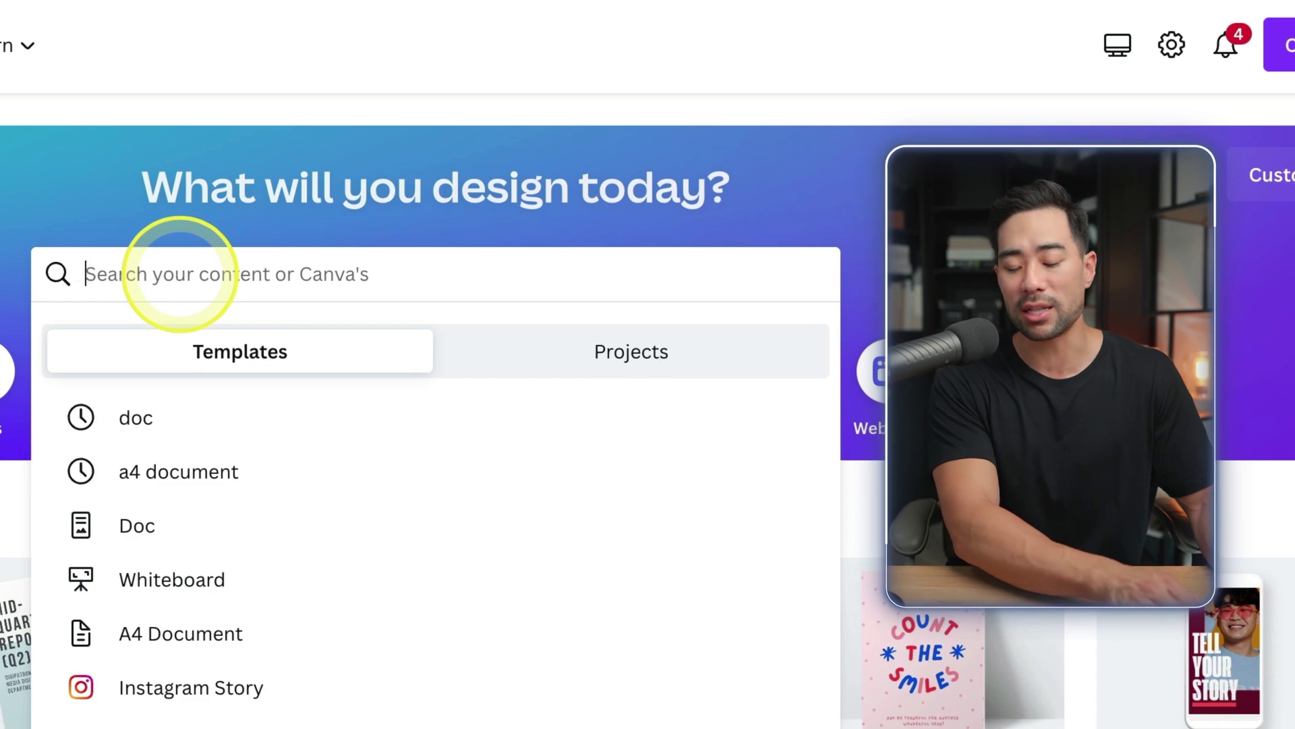
{"action": "type", "text": "Doc"}
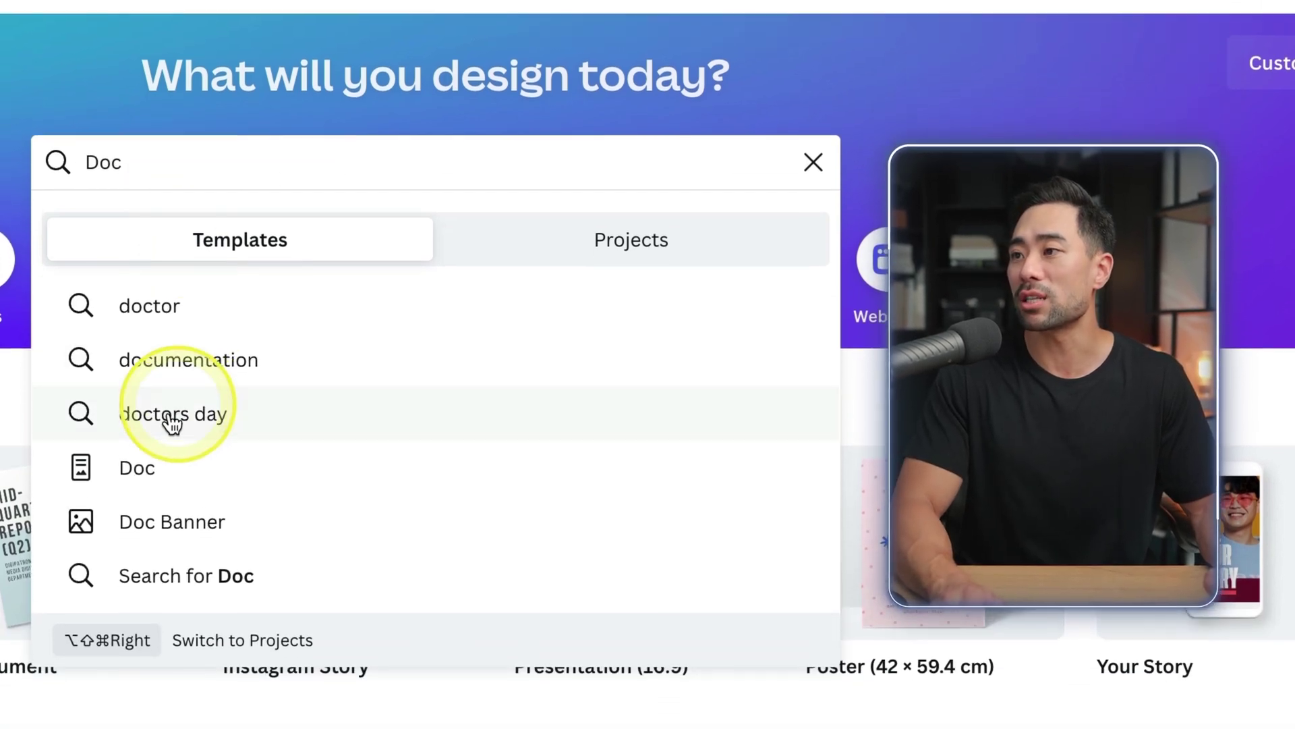
{"action": "left_click", "coordinate": [229, 448]}
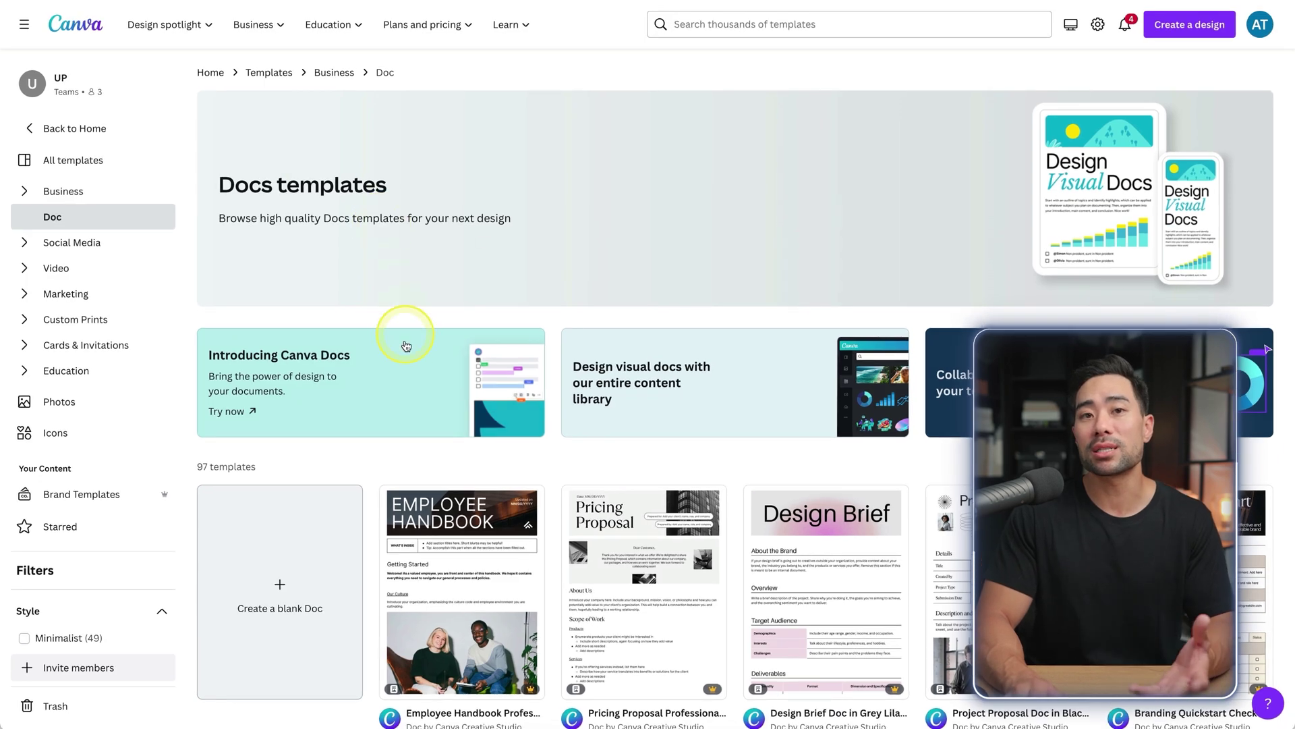
{"action": "scroll", "coordinate": [406, 348], "scroll_direction": "down", "scroll_amount": 7}
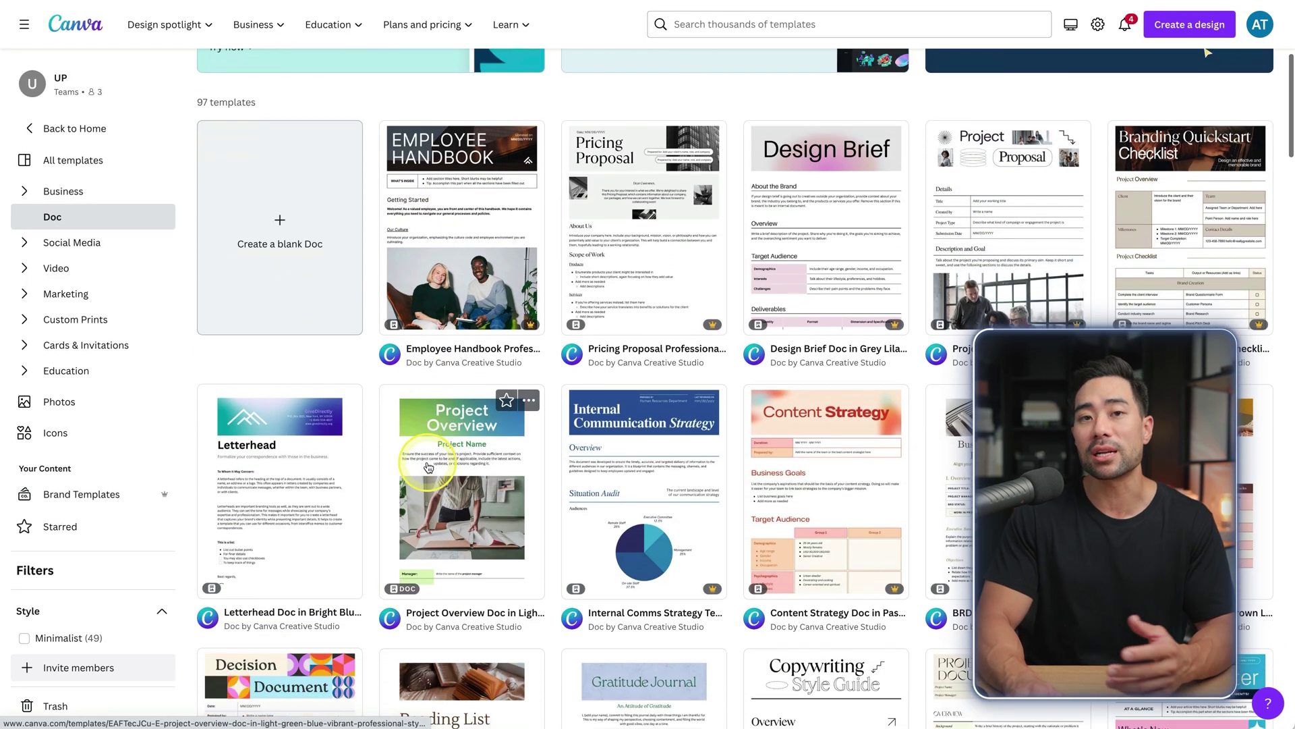
{"action": "scroll", "coordinate": [428, 466], "scroll_direction": "down", "scroll_amount": 6}
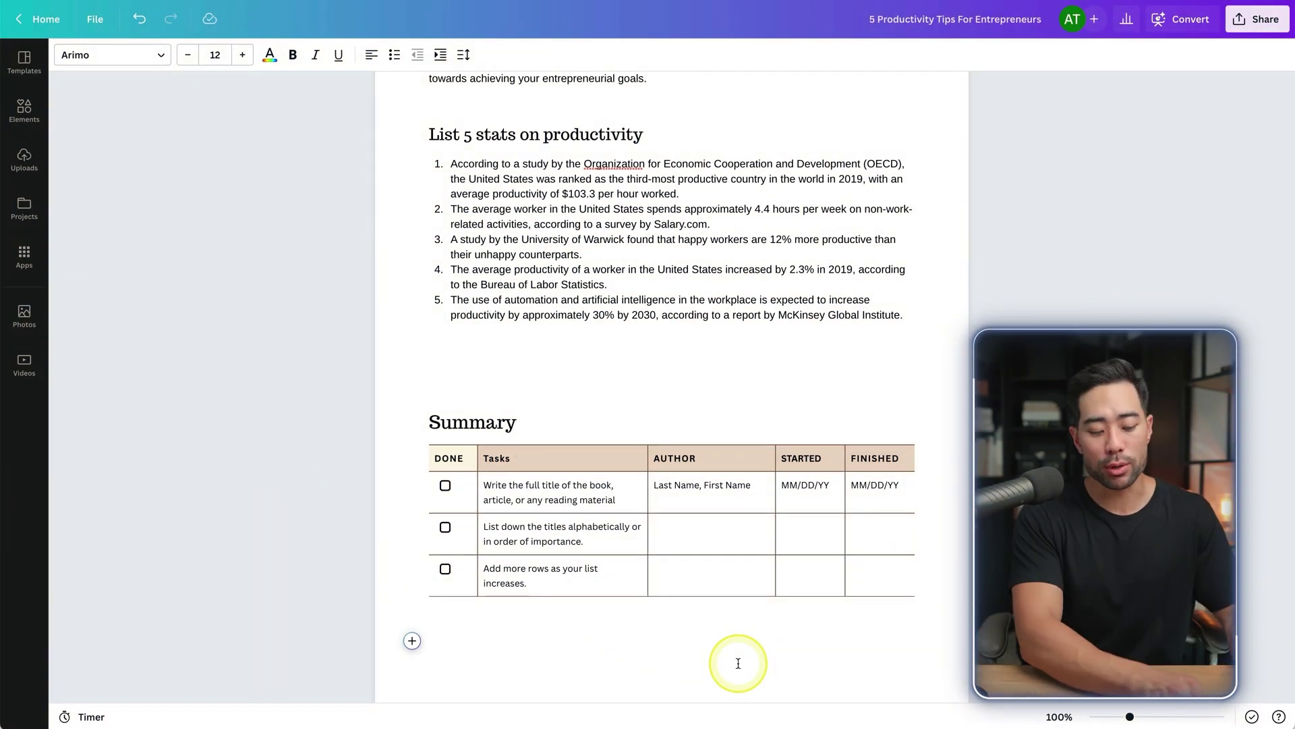
{"action": "type", "text": "Start typing so"}
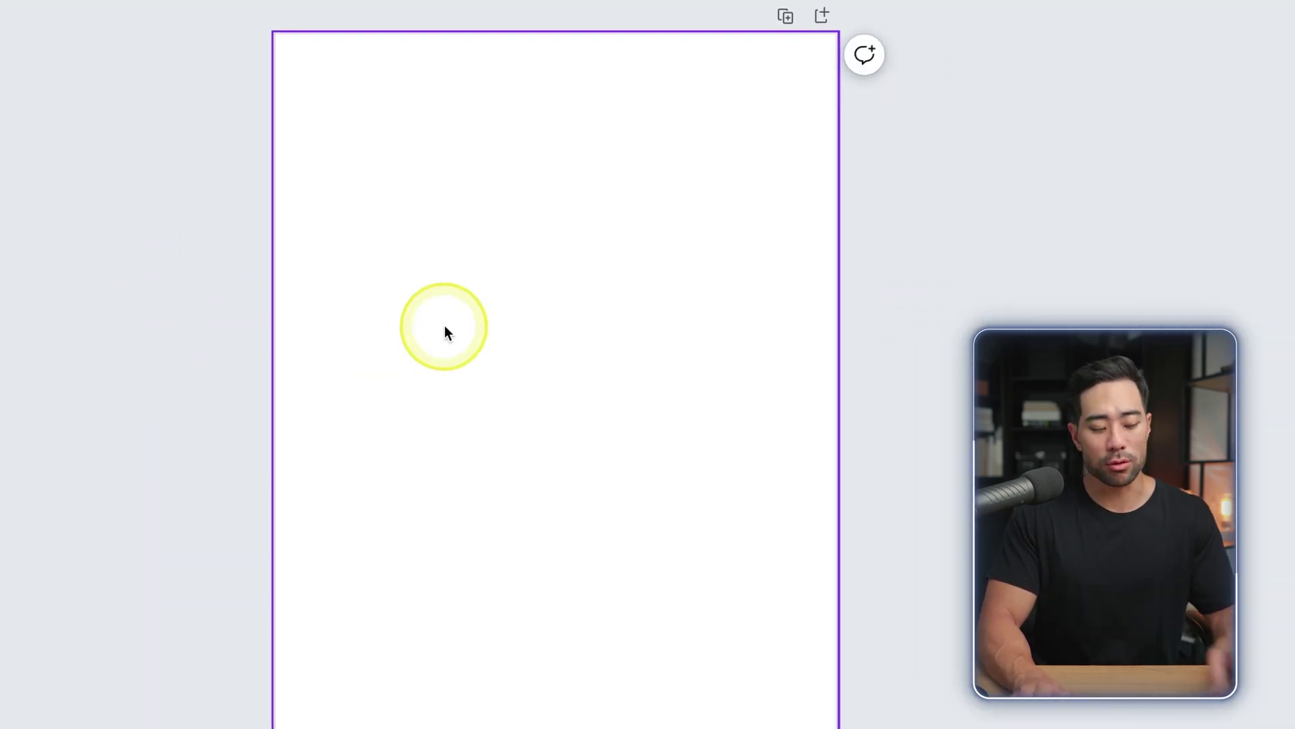
Step: Add a paragraph text box, move it to the page's top-left and widen it across the page
{"action": "key", "text": "t"}
{"action": "left_click", "coordinate": [514, 362]}
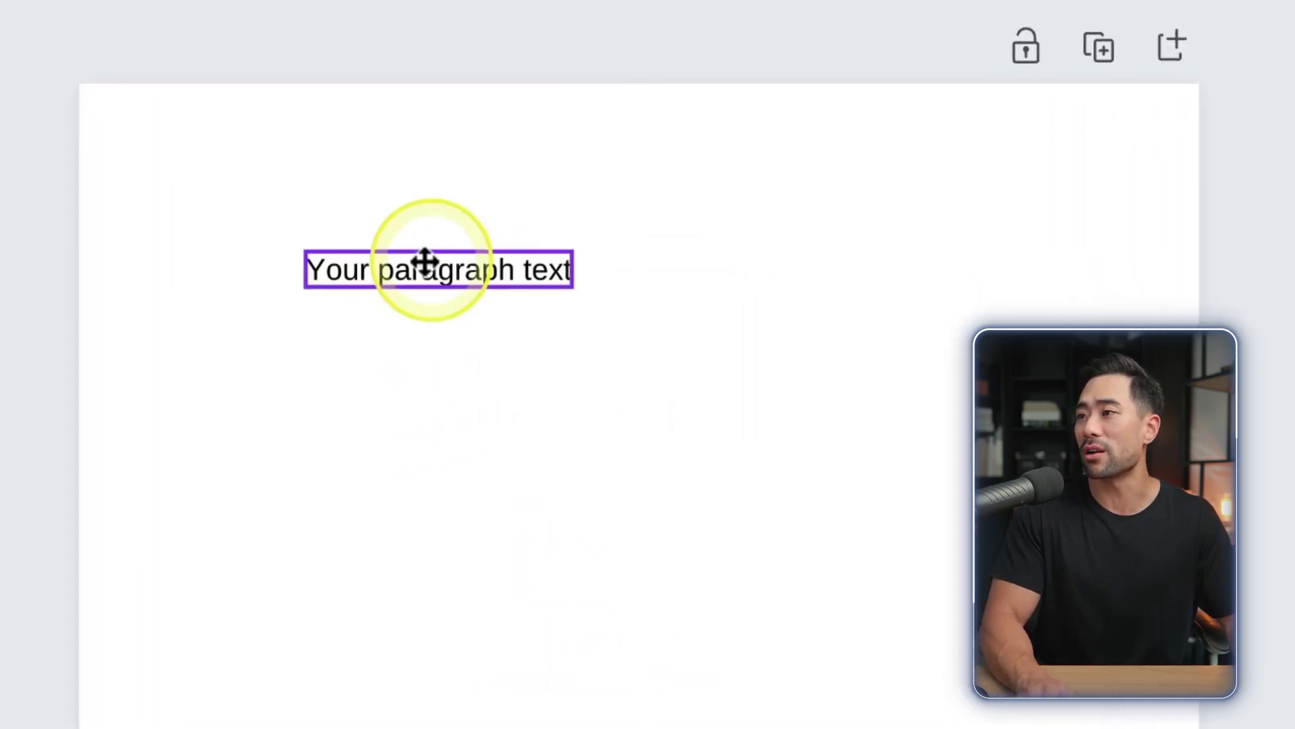
{"action": "left_click_drag", "start_coordinate": [425, 262], "coordinate": [301, 214]}
{"action": "left_click_drag", "start_coordinate": [429, 217], "coordinate": [1149, 208]}
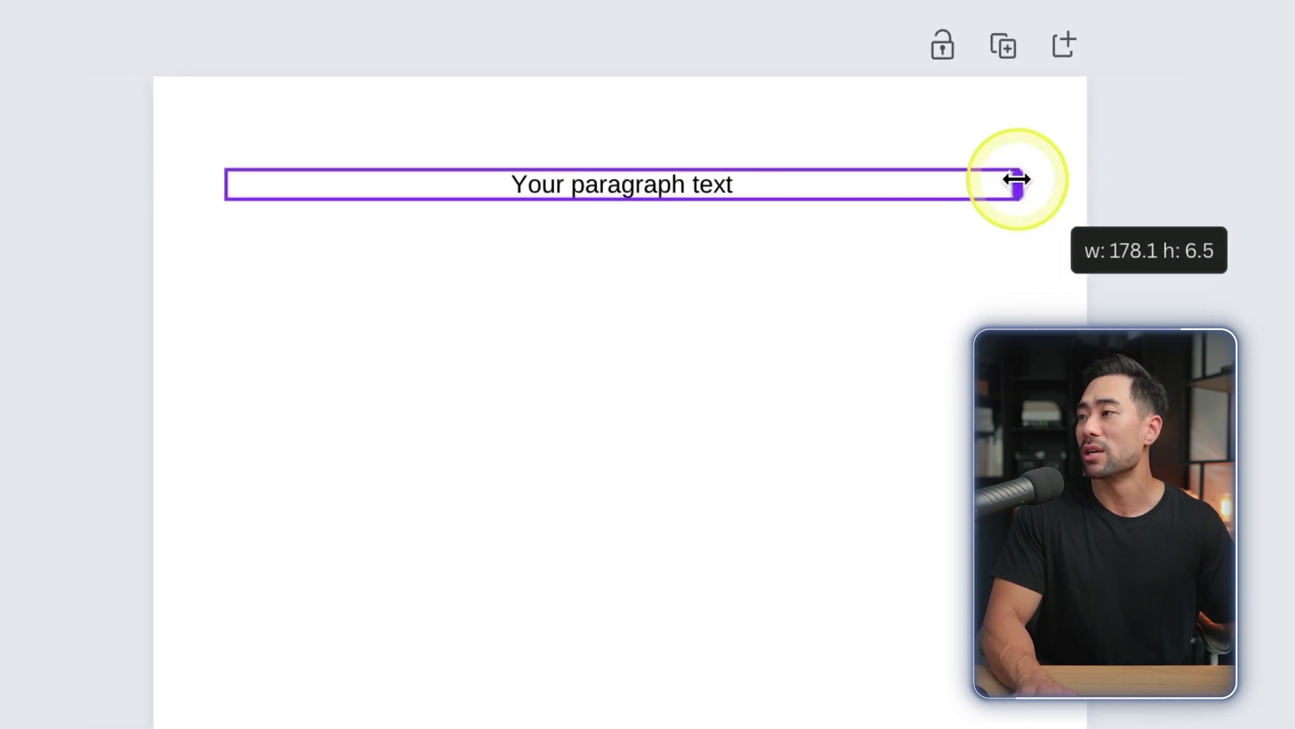
{"action": "left_click_drag", "start_coordinate": [1008, 180], "coordinate": [1009, 180]}
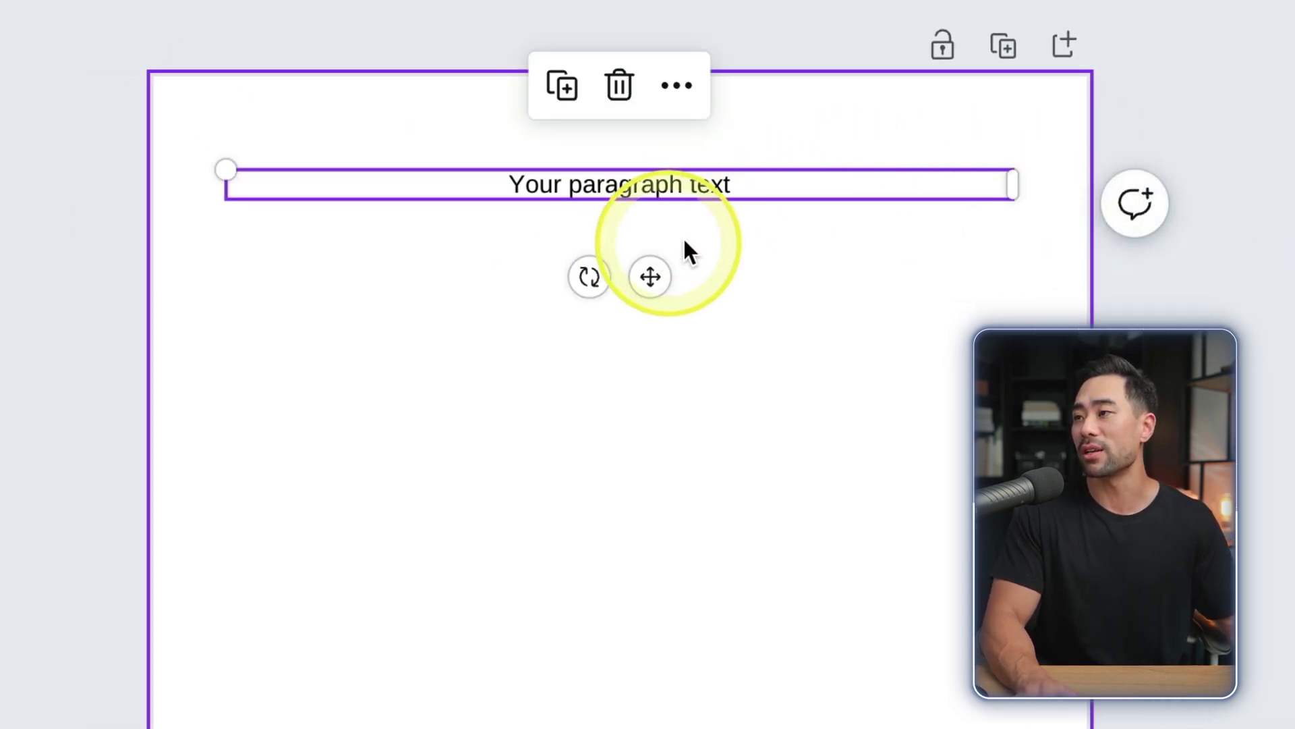
{"action": "left_click", "coordinate": [702, 230]}
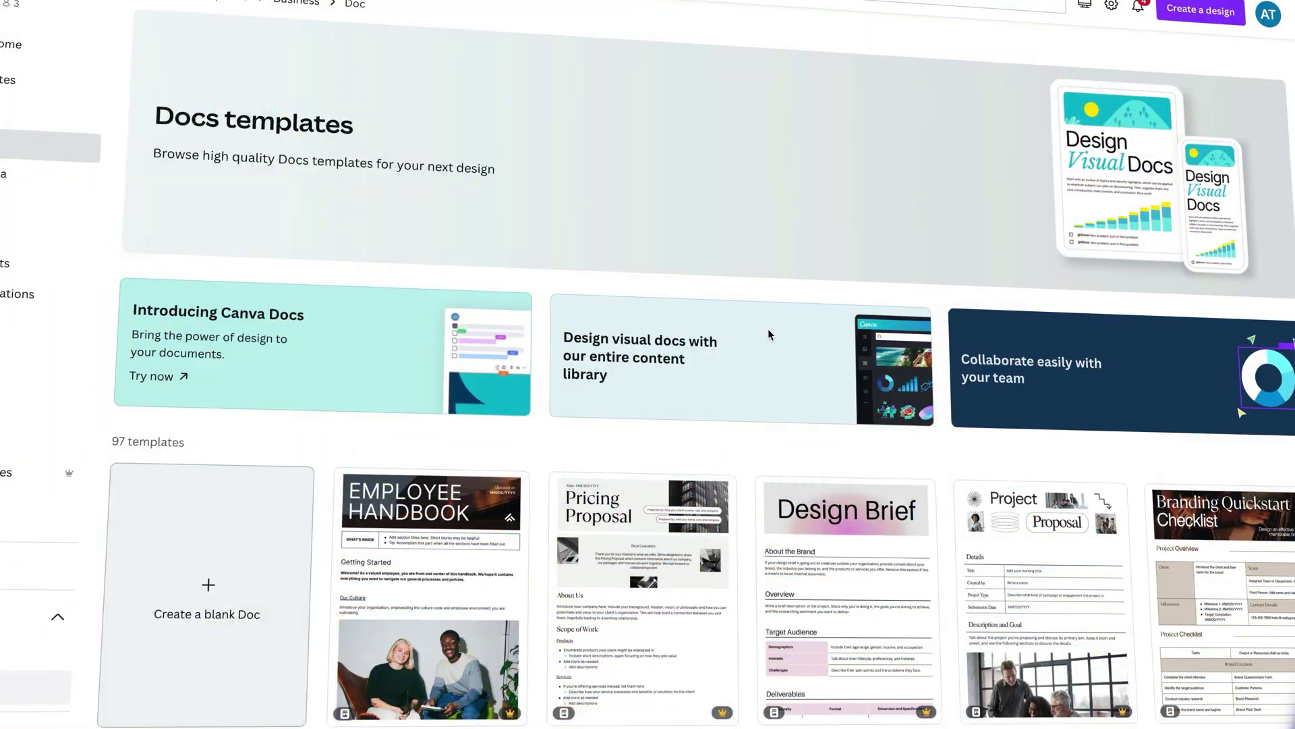
Step: Create a blank Doc from the Docs templates page
{"action": "scroll", "coordinate": [768, 329], "scroll_direction": "down", "scroll_amount": 10}
{"action": "scroll", "coordinate": [770, 334], "scroll_direction": "down", "scroll_amount": 5}
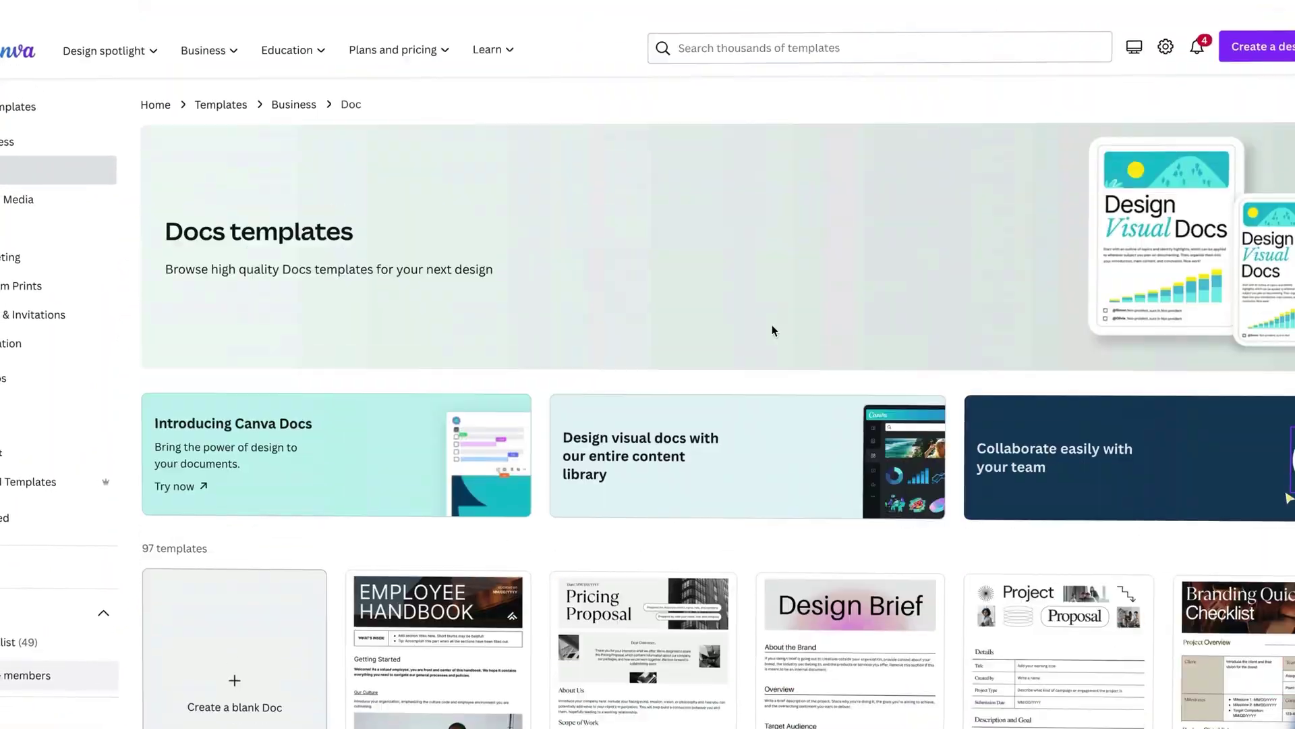
{"action": "scroll", "coordinate": [755, 413], "scroll_direction": "down", "scroll_amount": 6}
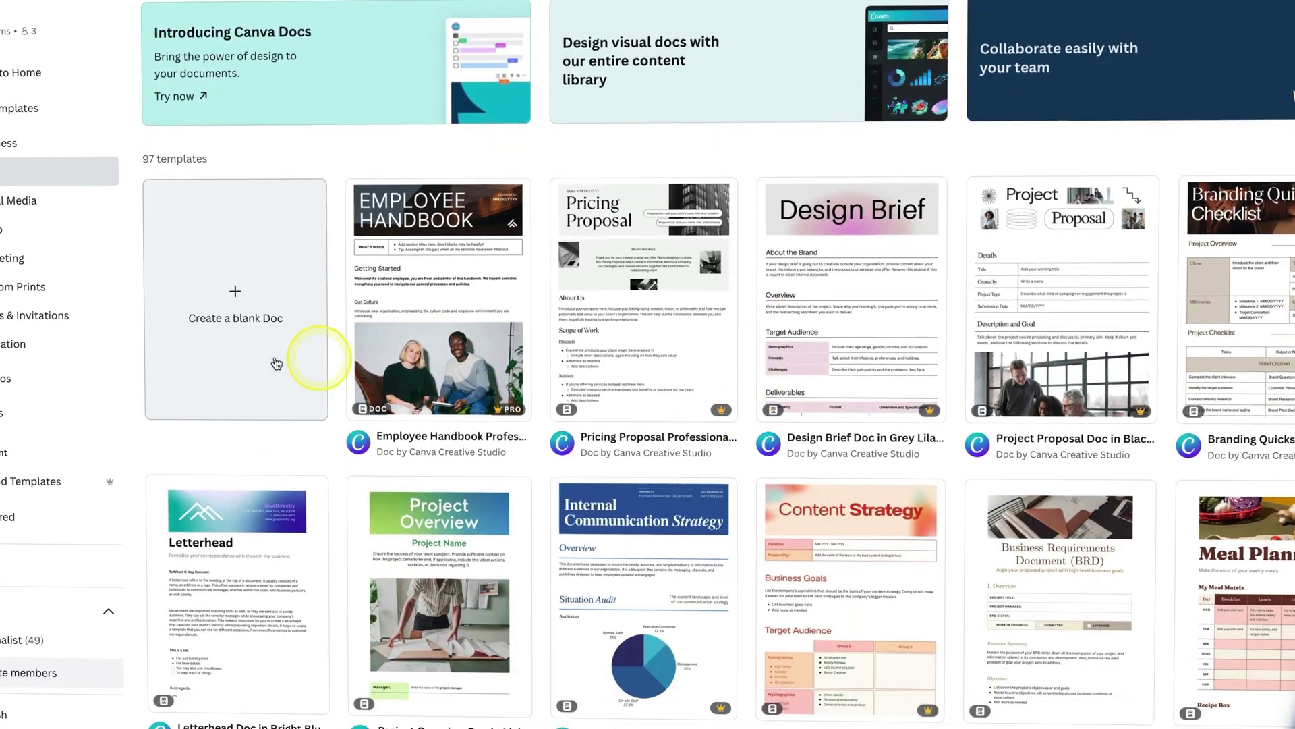
{"action": "left_click", "coordinate": [243, 312]}
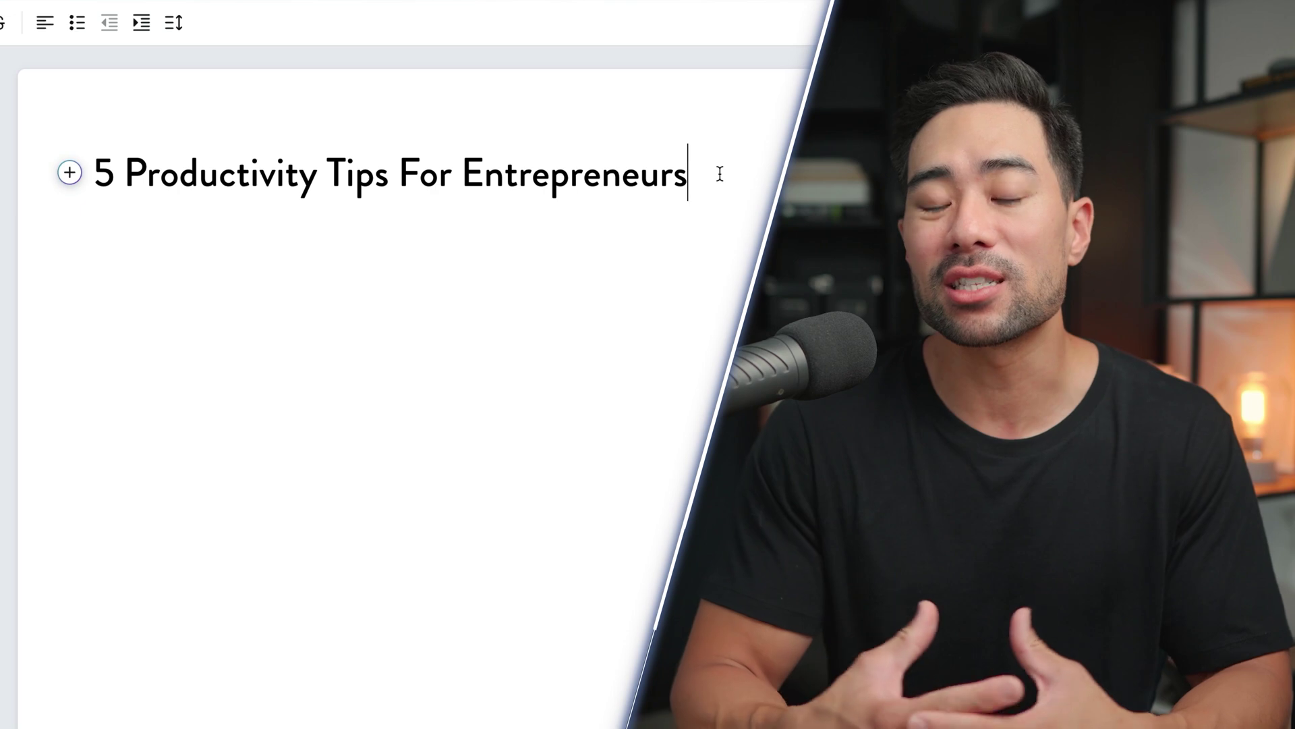
Step: Start a new line under the title and launch Magic Write through the '/' command search
{"action": "key", "text": "alt+z"}
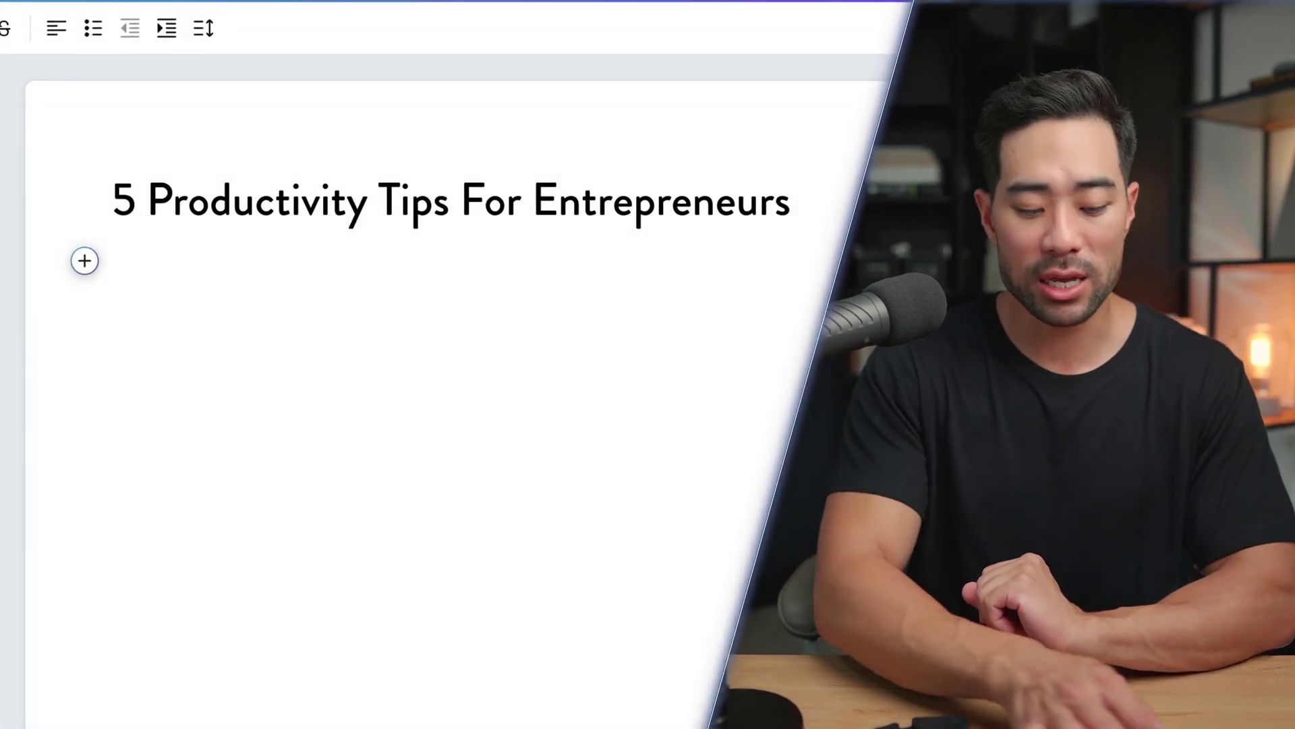
{"action": "type", "text": "/"}
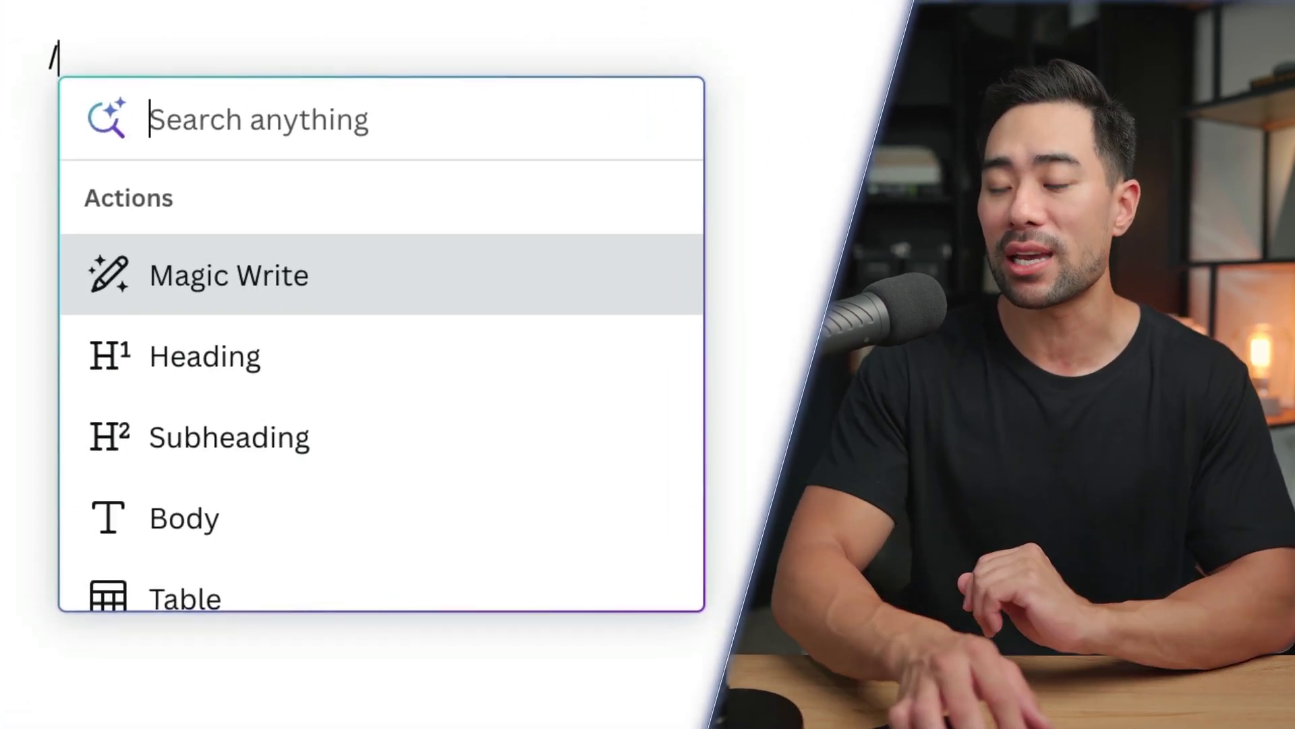
{"action": "key", "text": "BackSpace"}
{"action": "key", "text": "BackSpace"}
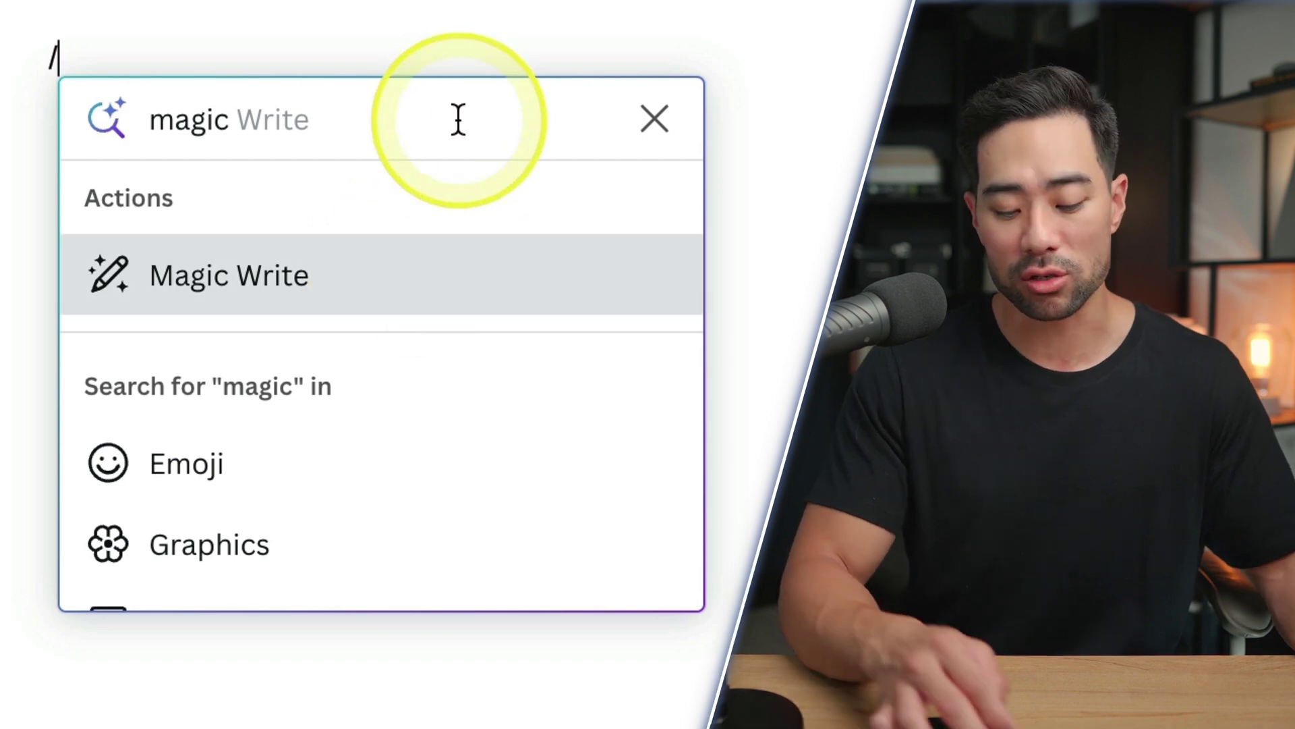
{"action": "key", "text": "Return"}
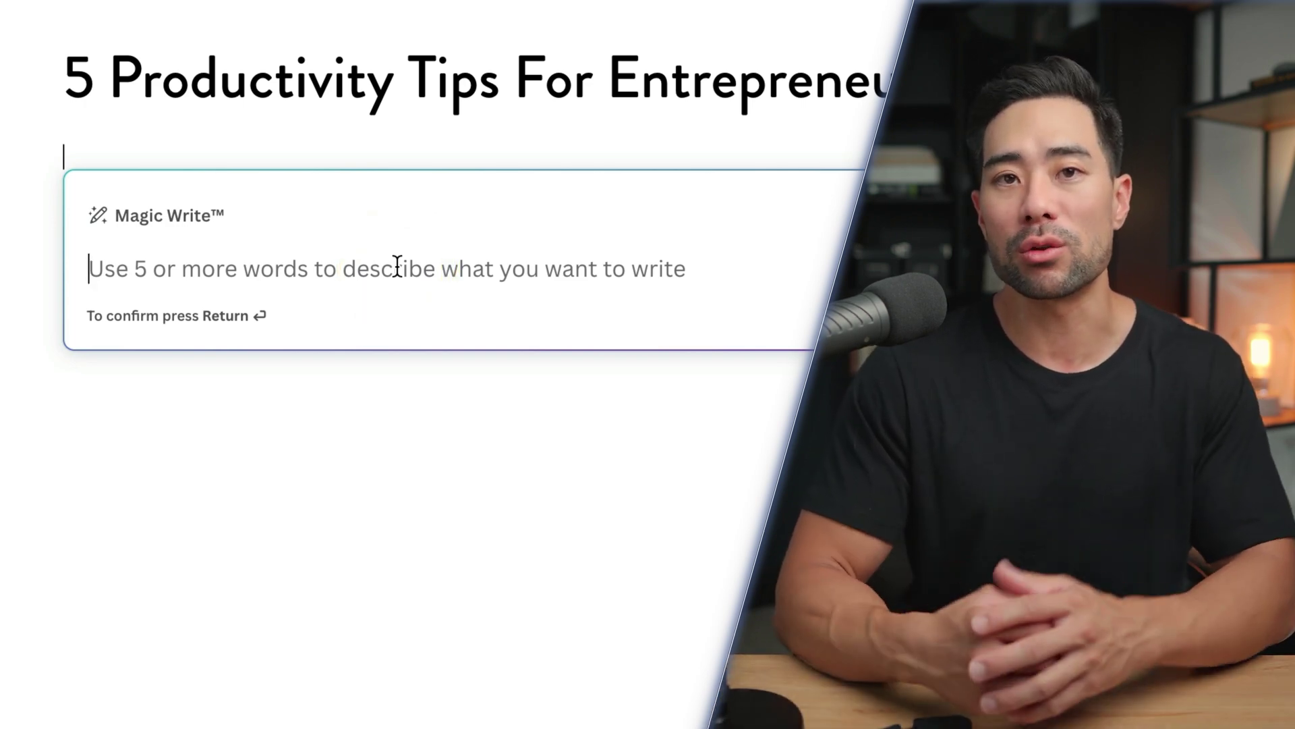
Step: Generate titles with the prompt 'Suggest catchy titles', keep them, and delete the prompt line
{"action": "type", "text": "Suggest catchy titles based on \"5 productivity tips for entrepreneurs"}
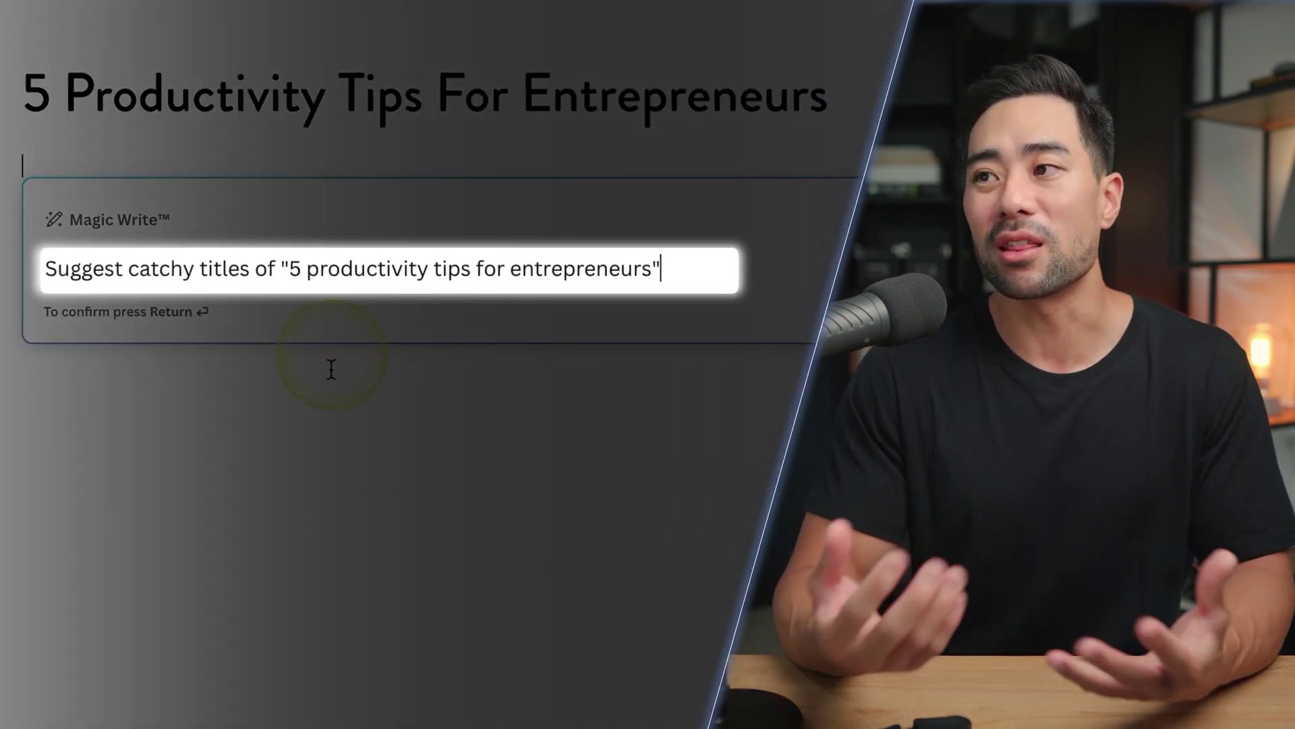
{"action": "key", "text": "Return"}
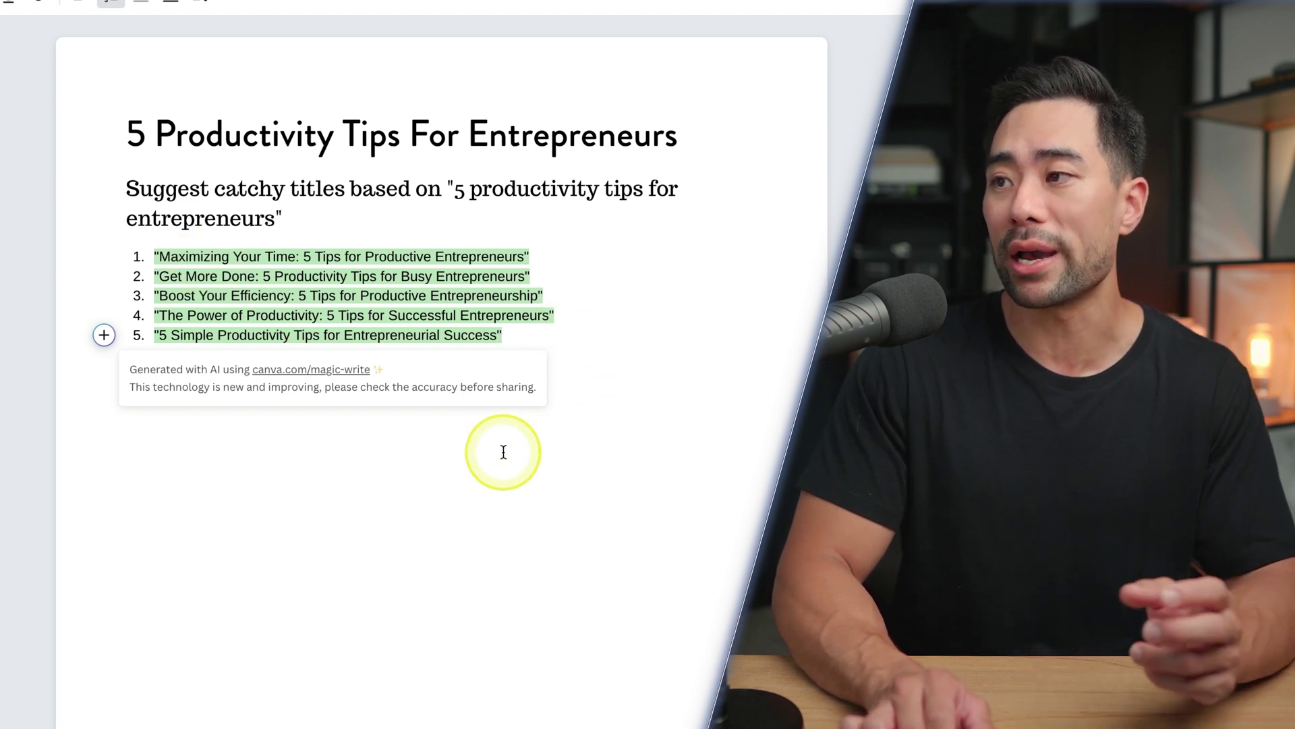
{"action": "left_click", "coordinate": [722, 307]}
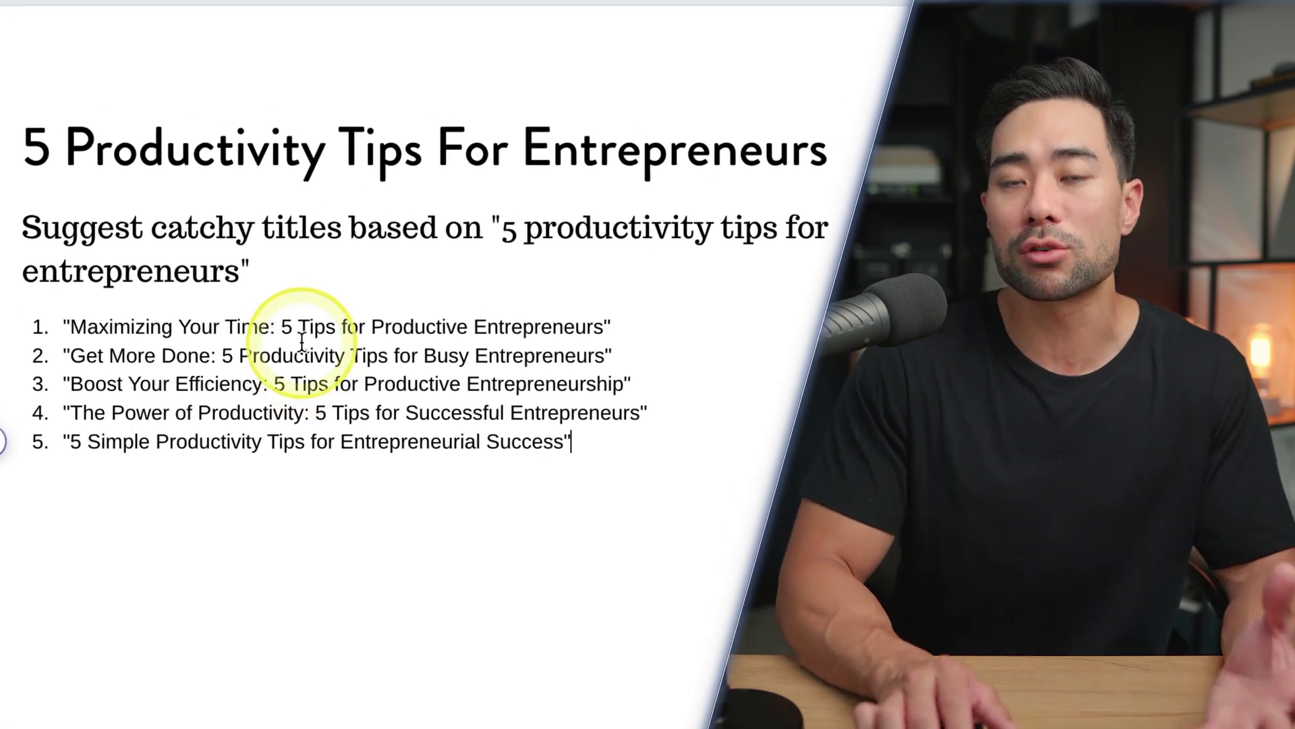
{"action": "left_click_drag", "start_coordinate": [270, 271], "coordinate": [2, 228]}
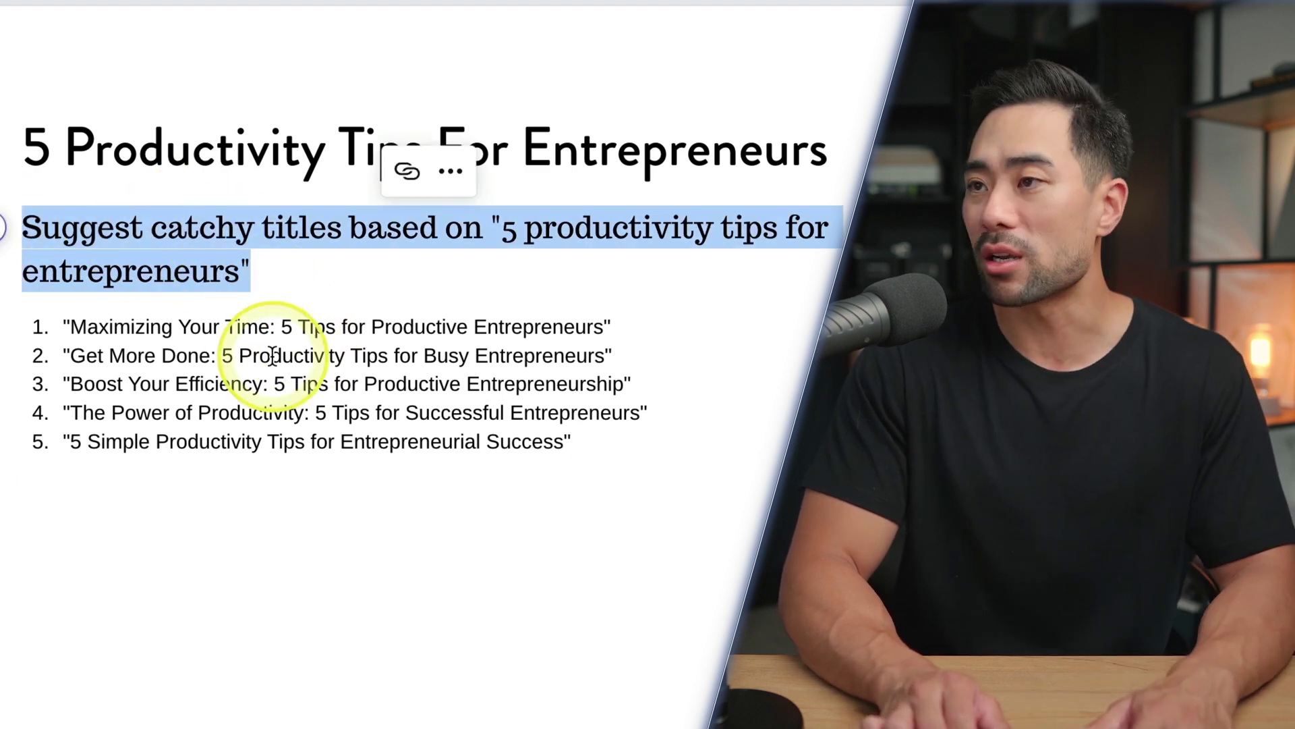
{"action": "key", "text": "BackSpace"}
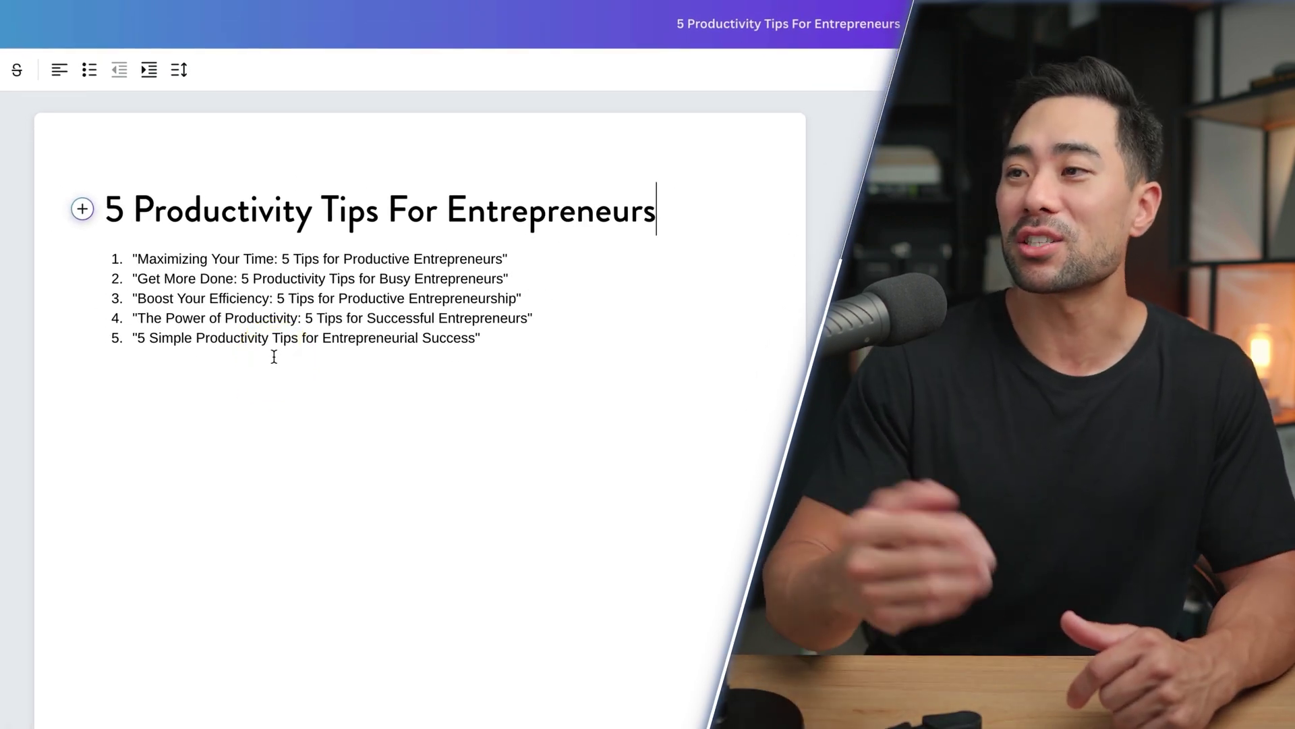
Step: Select all five numbered title suggestions and delete them
{"action": "left_click_drag", "start_coordinate": [481, 350], "coordinate": [131, 278]}
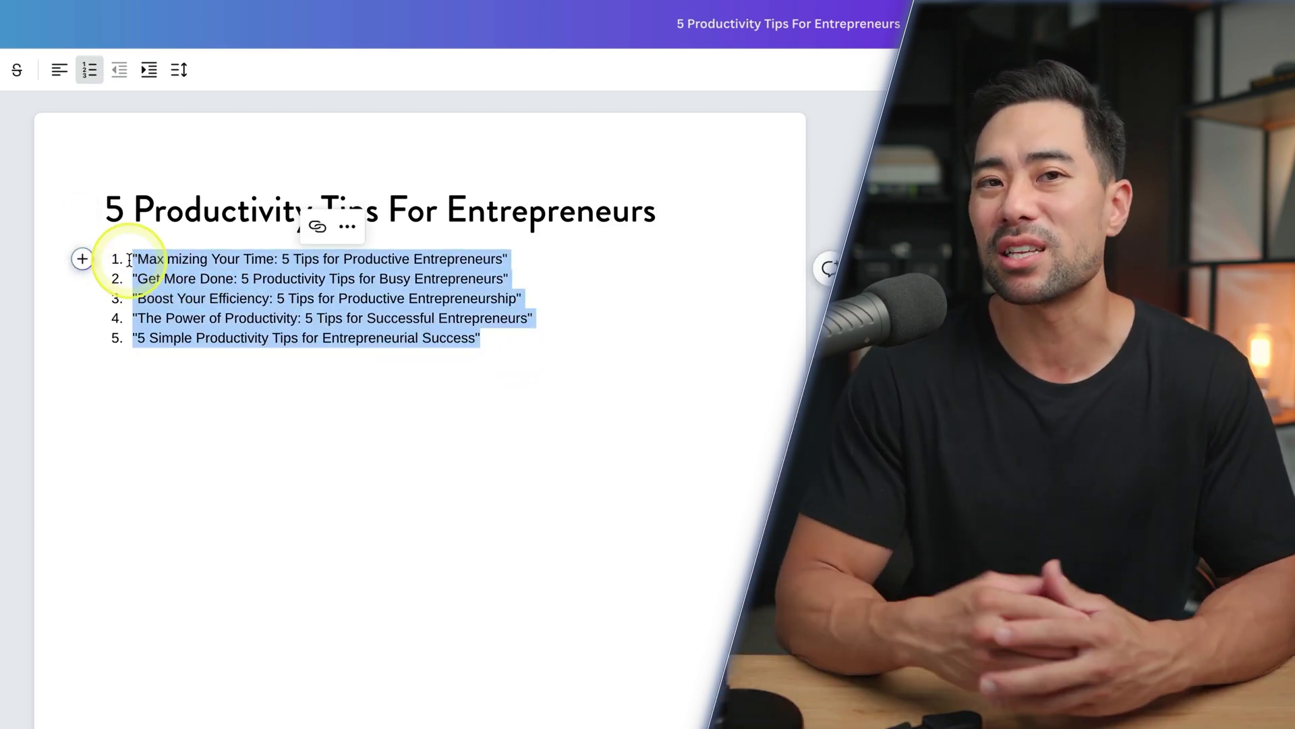
{"action": "key", "text": "BackSpace"}
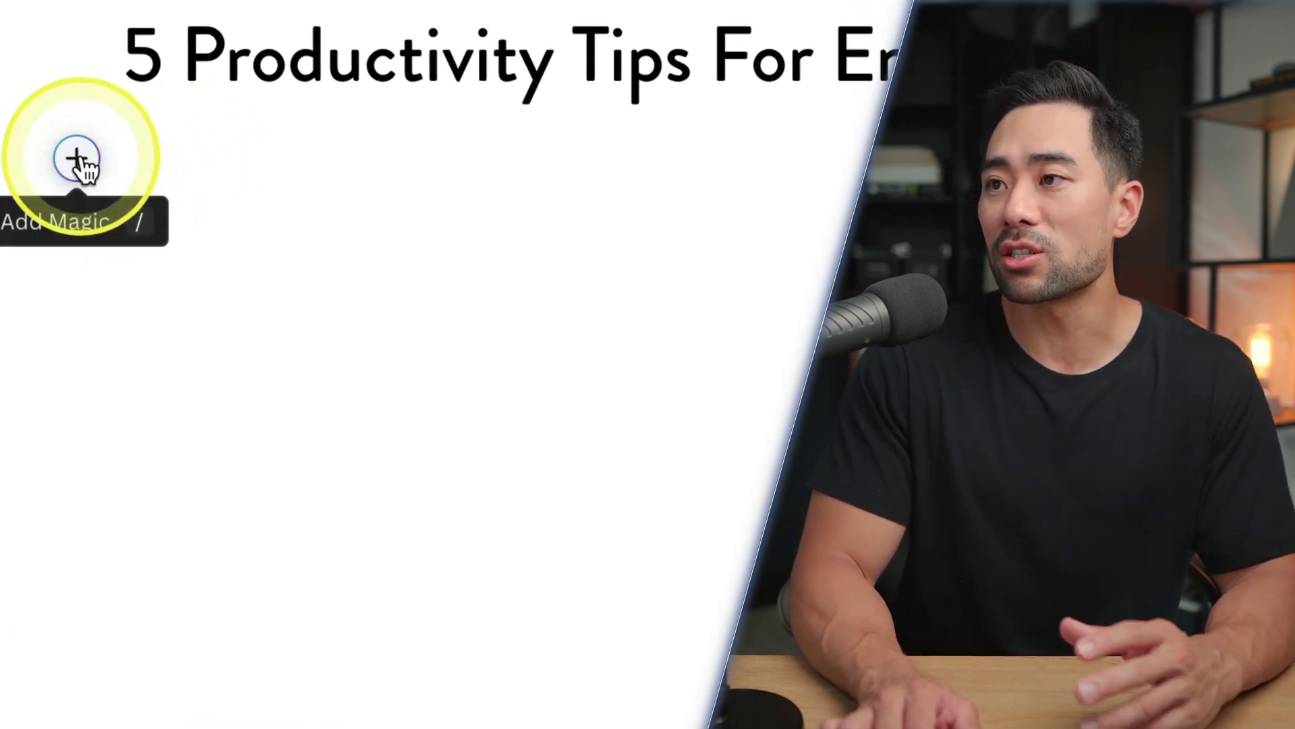
{"action": "left_click", "coordinate": [77, 160]}
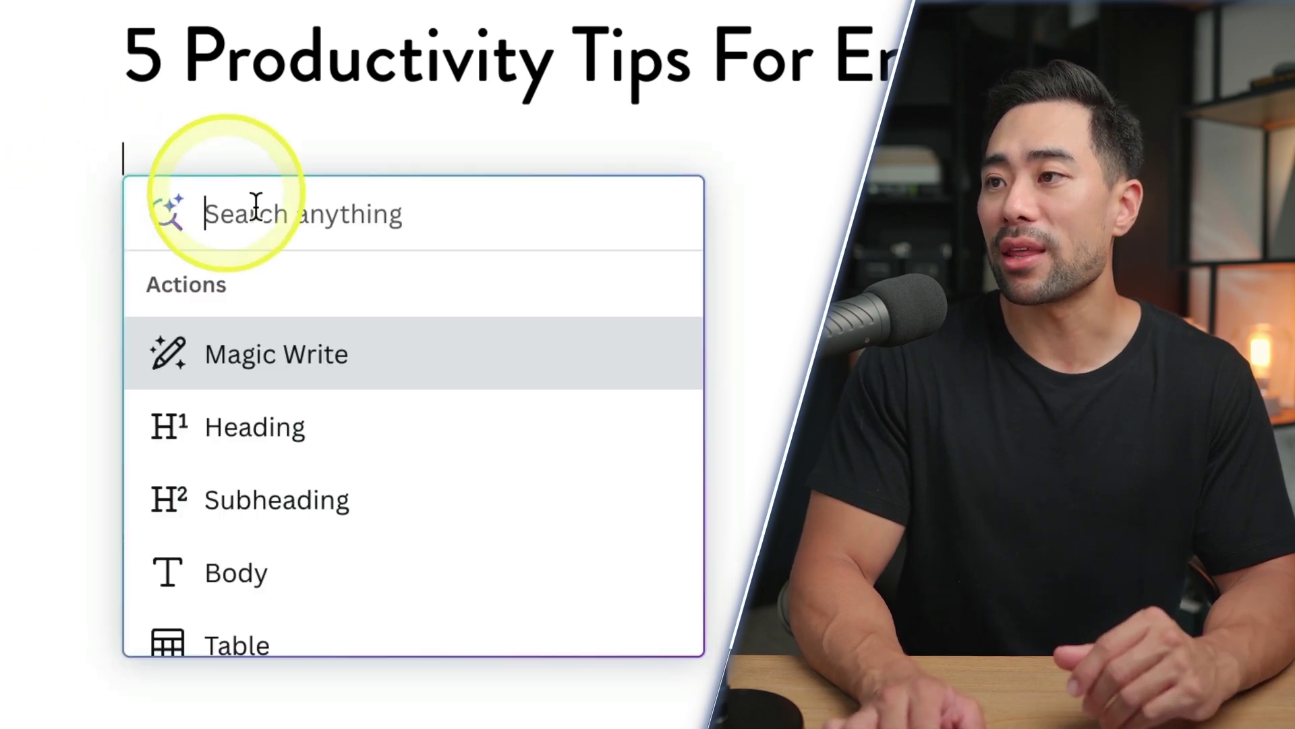
{"action": "left_click", "coordinate": [307, 371]}
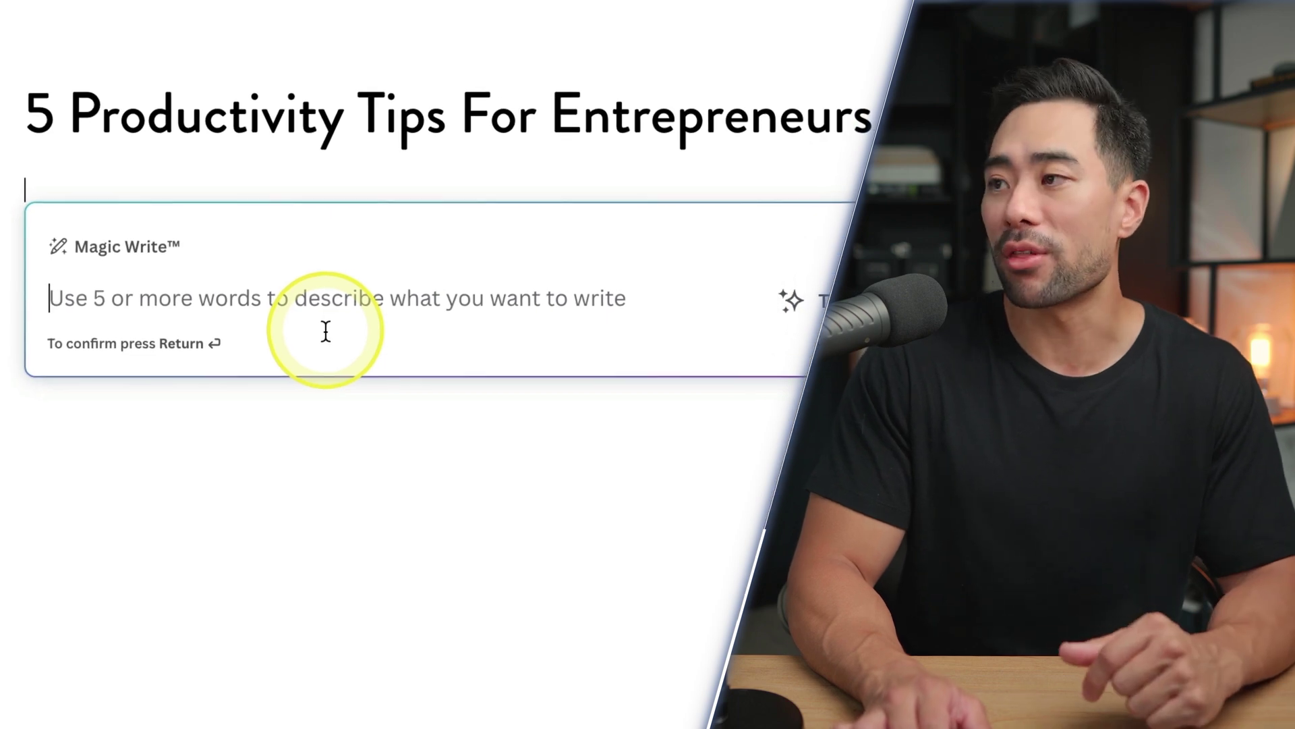
{"action": "key", "text": "Escape"}
{"action": "left_click", "coordinate": [98, 190]}
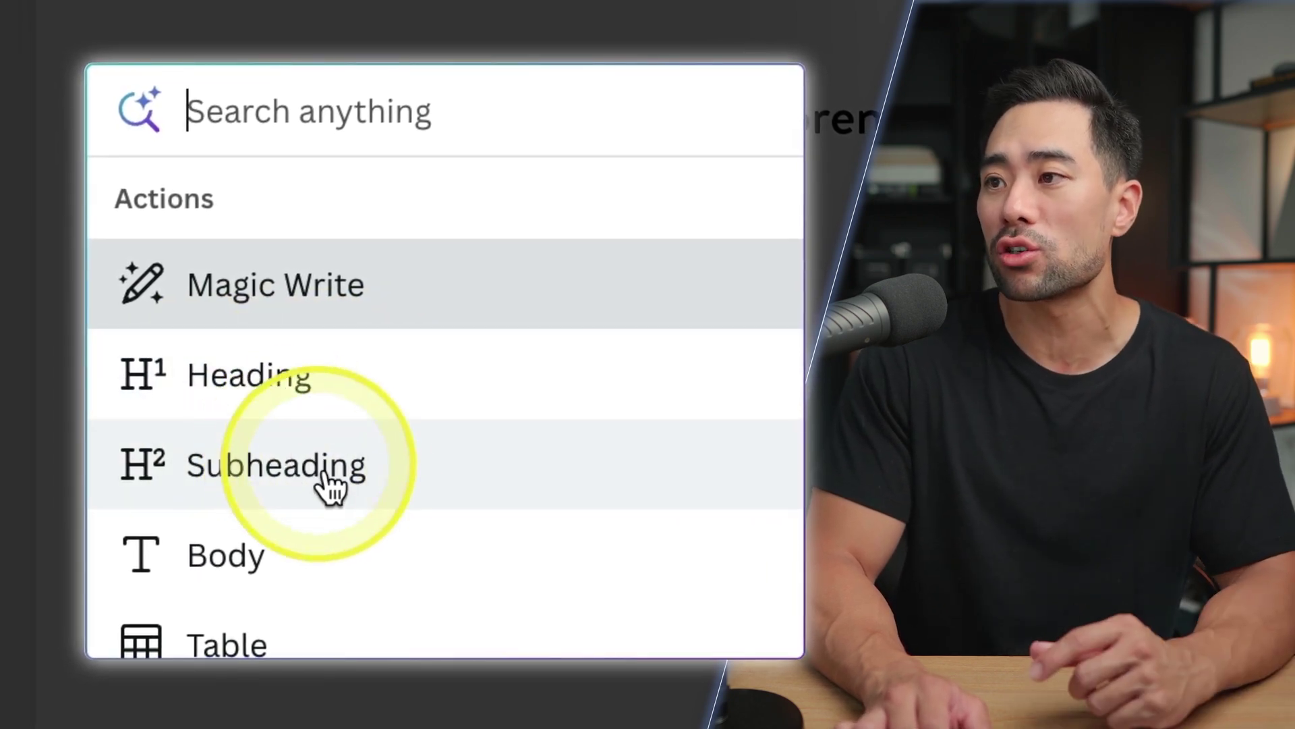
{"action": "scroll", "coordinate": [330, 490], "scroll_direction": "down", "scroll_amount": 3}
{"action": "scroll", "coordinate": [332, 344], "scroll_direction": "down", "scroll_amount": 2}
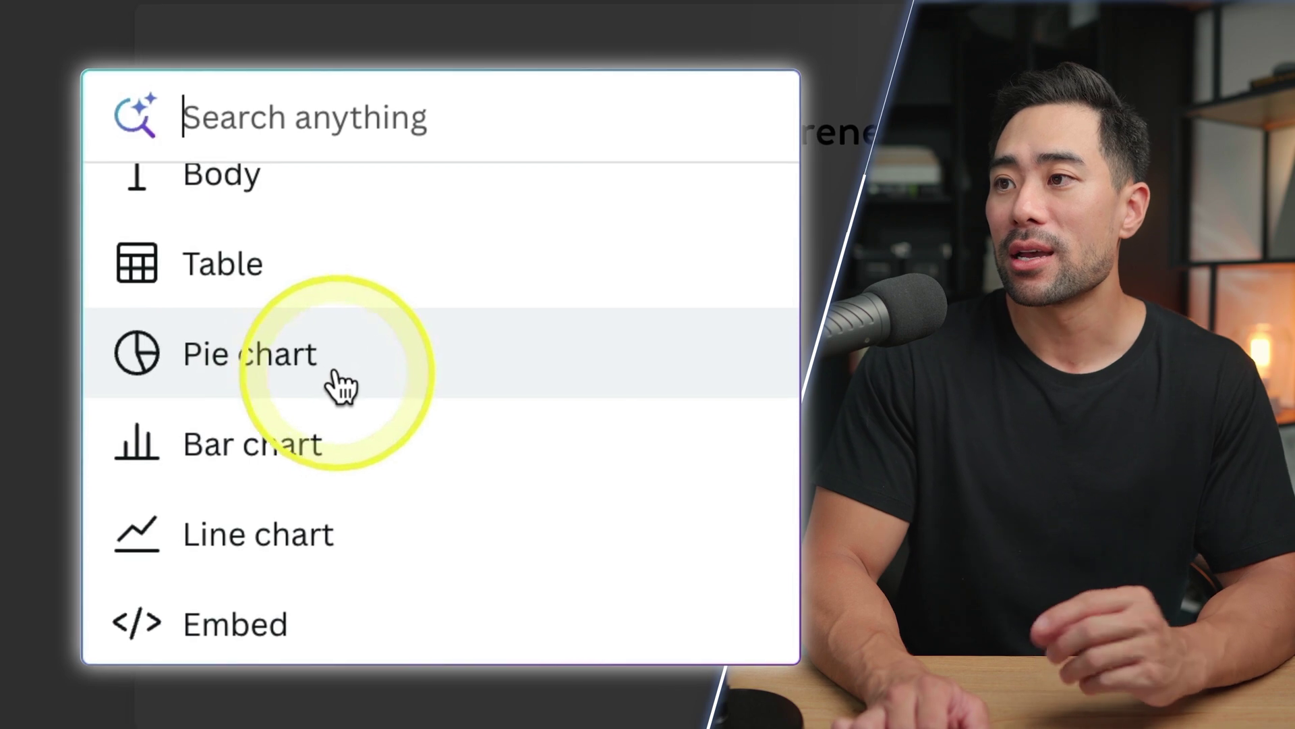
{"action": "scroll", "coordinate": [346, 388], "scroll_direction": "down", "scroll_amount": 1}
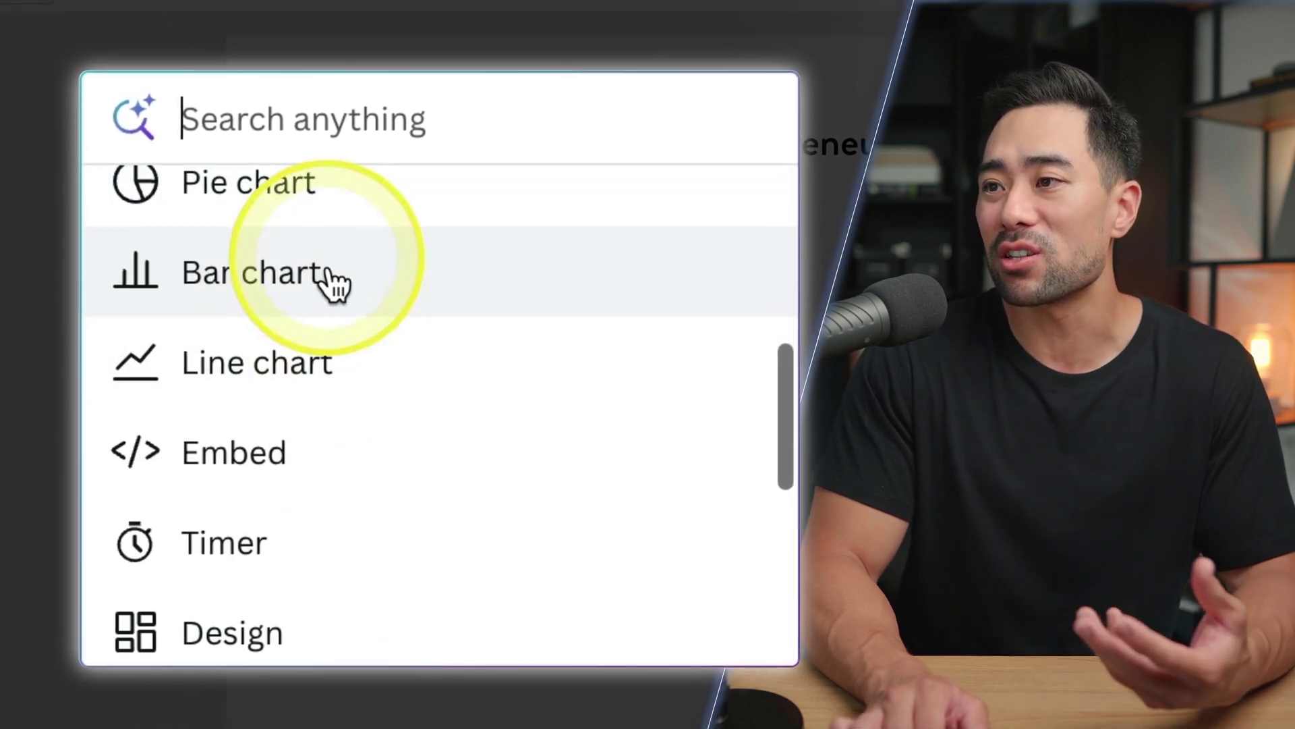
{"action": "scroll", "coordinate": [341, 317], "scroll_direction": "down", "scroll_amount": 2}
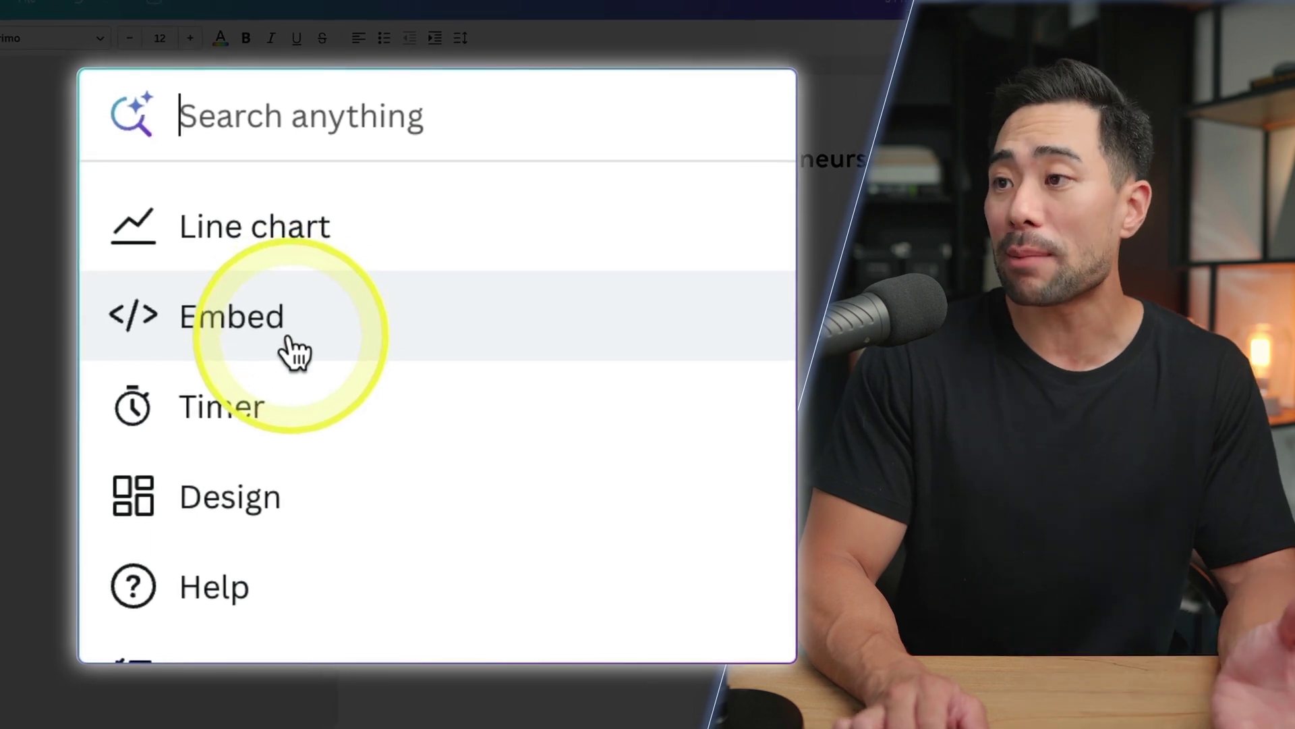
{"action": "scroll", "coordinate": [310, 452], "scroll_direction": "down", "scroll_amount": 2}
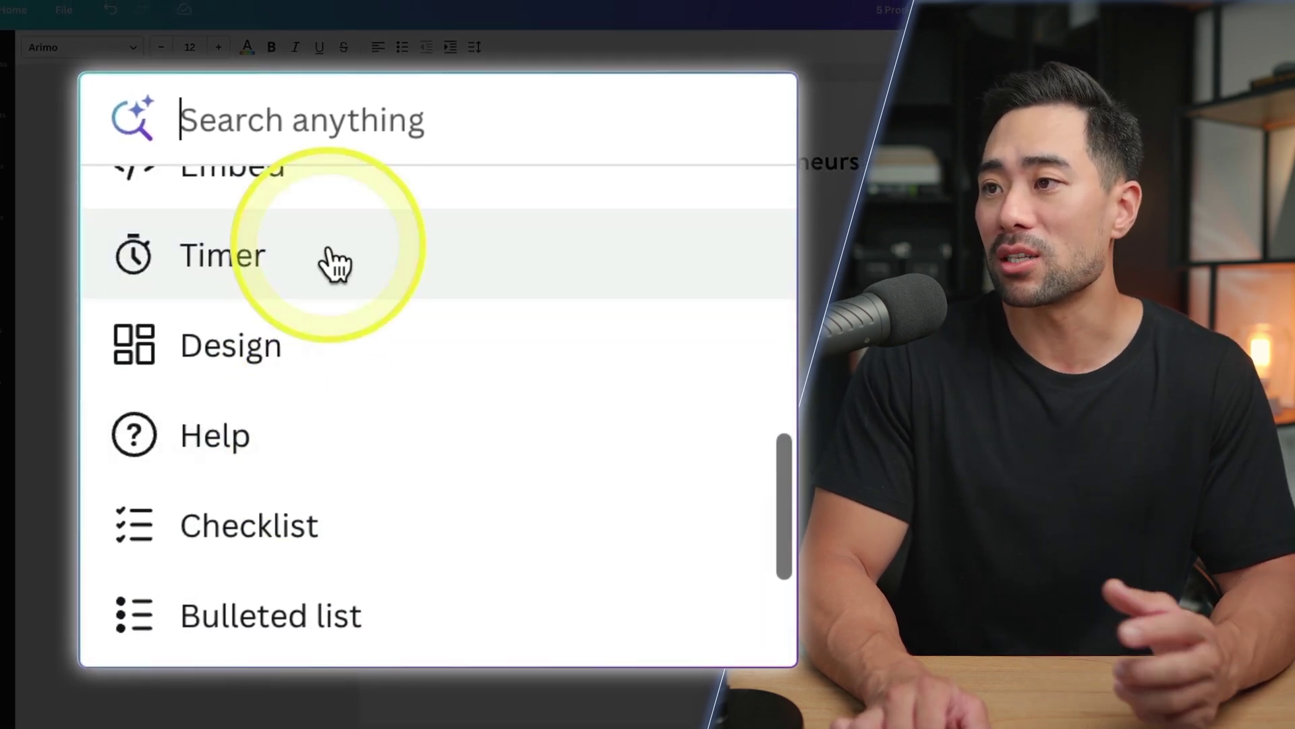
{"action": "scroll", "coordinate": [363, 398], "scroll_direction": "down", "scroll_amount": 2}
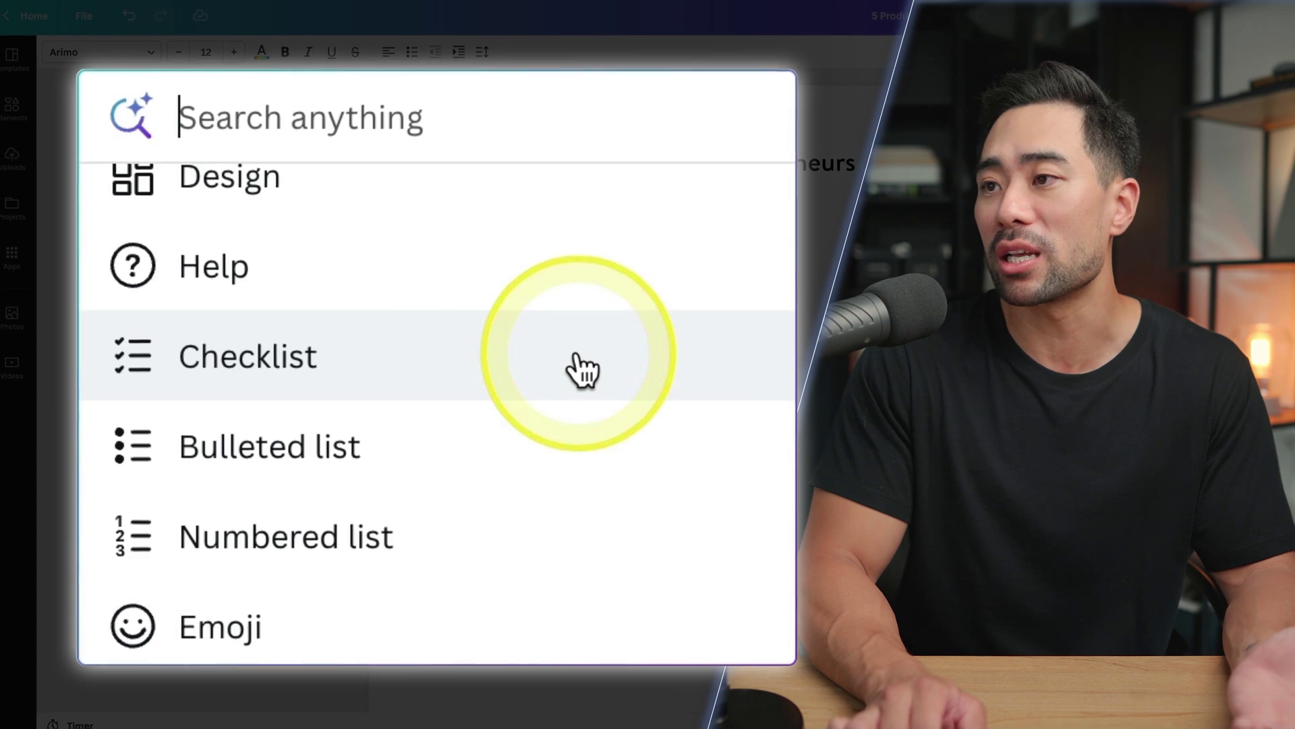
{"action": "scroll", "coordinate": [582, 368], "scroll_direction": "down", "scroll_amount": 1}
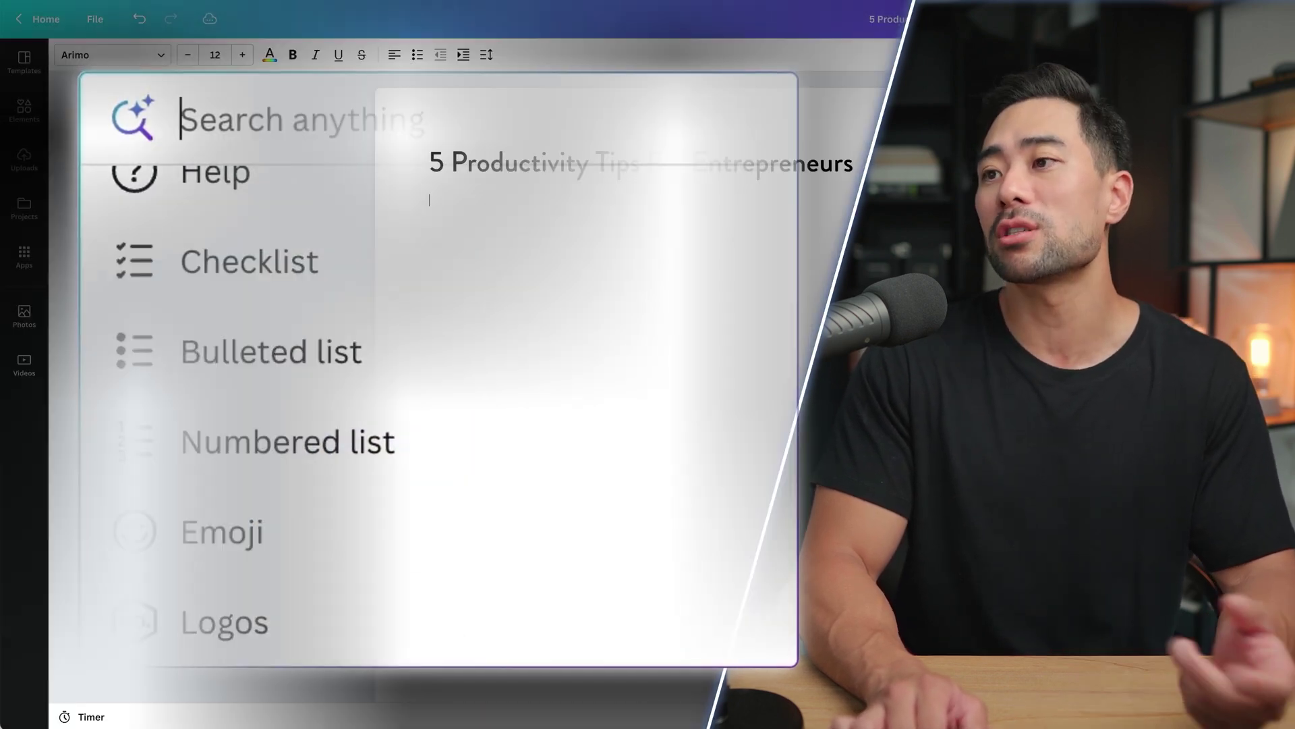
Step: Search Photos for 'productivity' and add the notepad and glowing-stairs photos under the heading
{"action": "left_click", "coordinate": [436, 225]}
{"action": "left_click", "coordinate": [38, 319]}
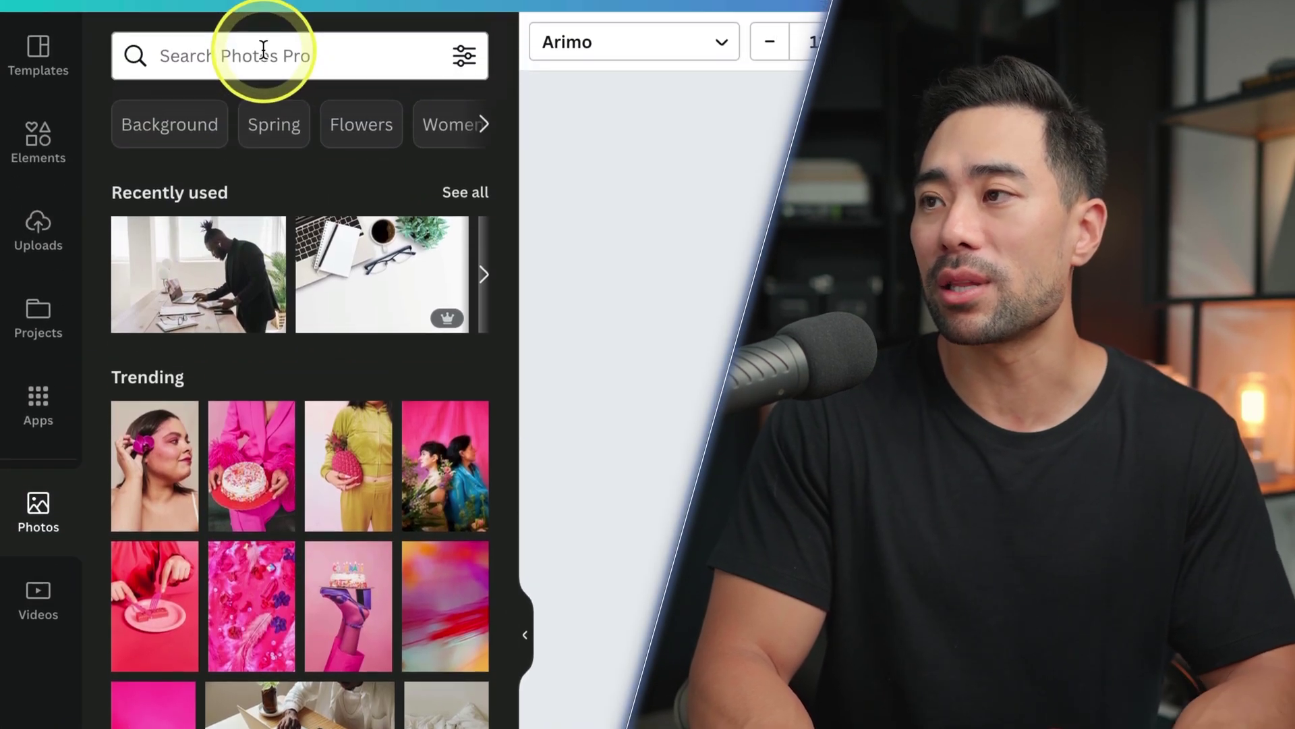
{"action": "left_click", "coordinate": [255, 34]}
{"action": "type", "text": "productivity"}
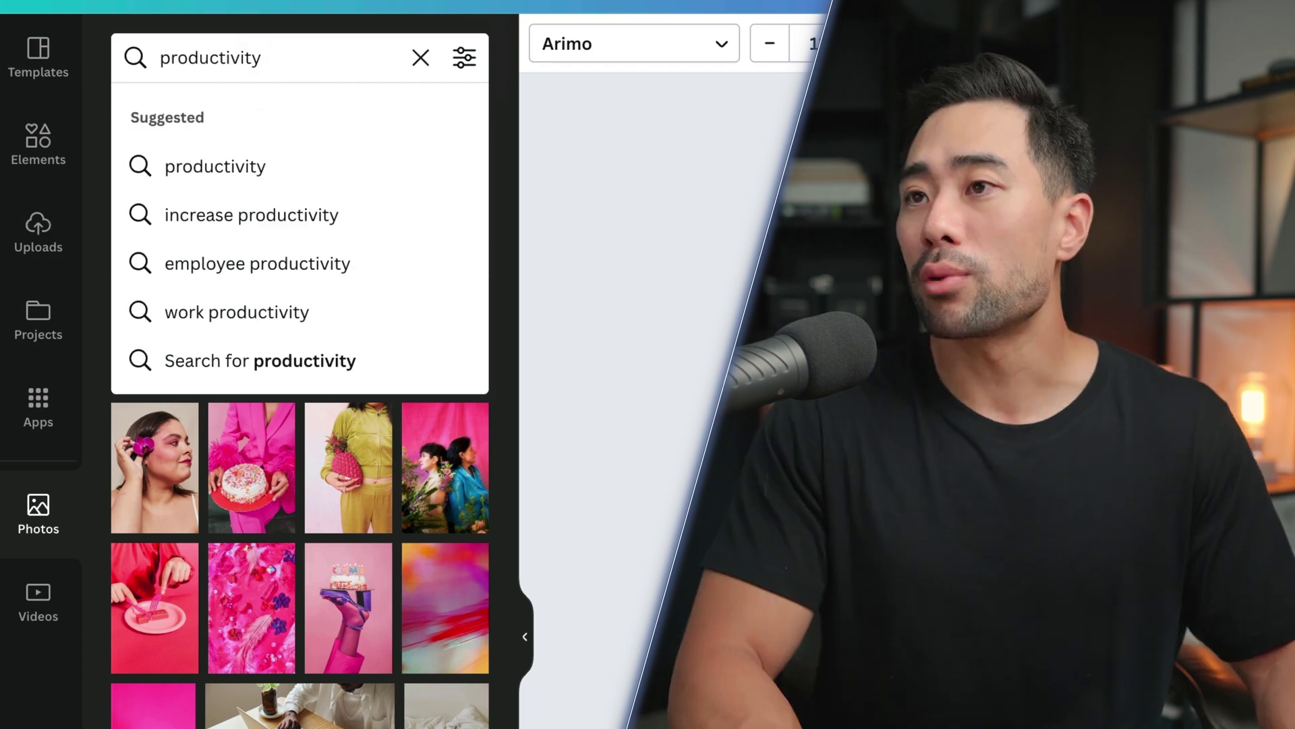
{"action": "key", "text": "Return"}
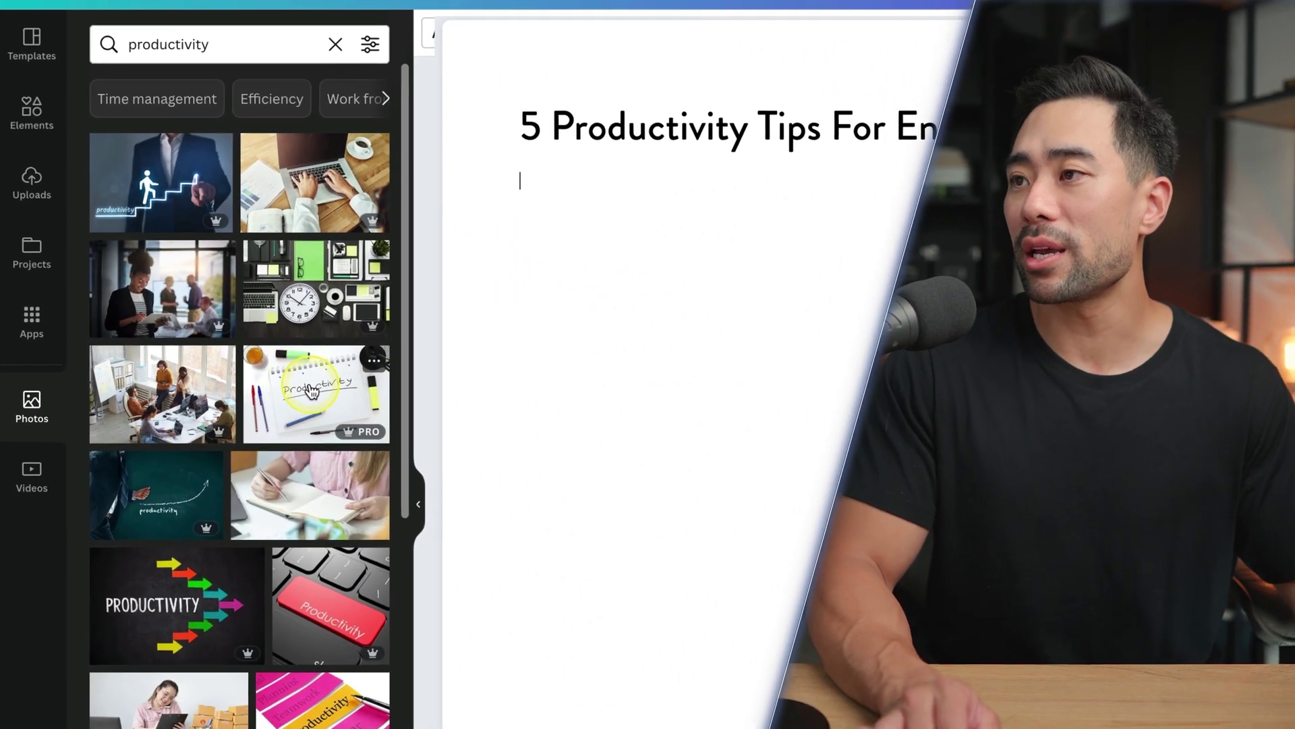
{"action": "left_click", "coordinate": [369, 466]}
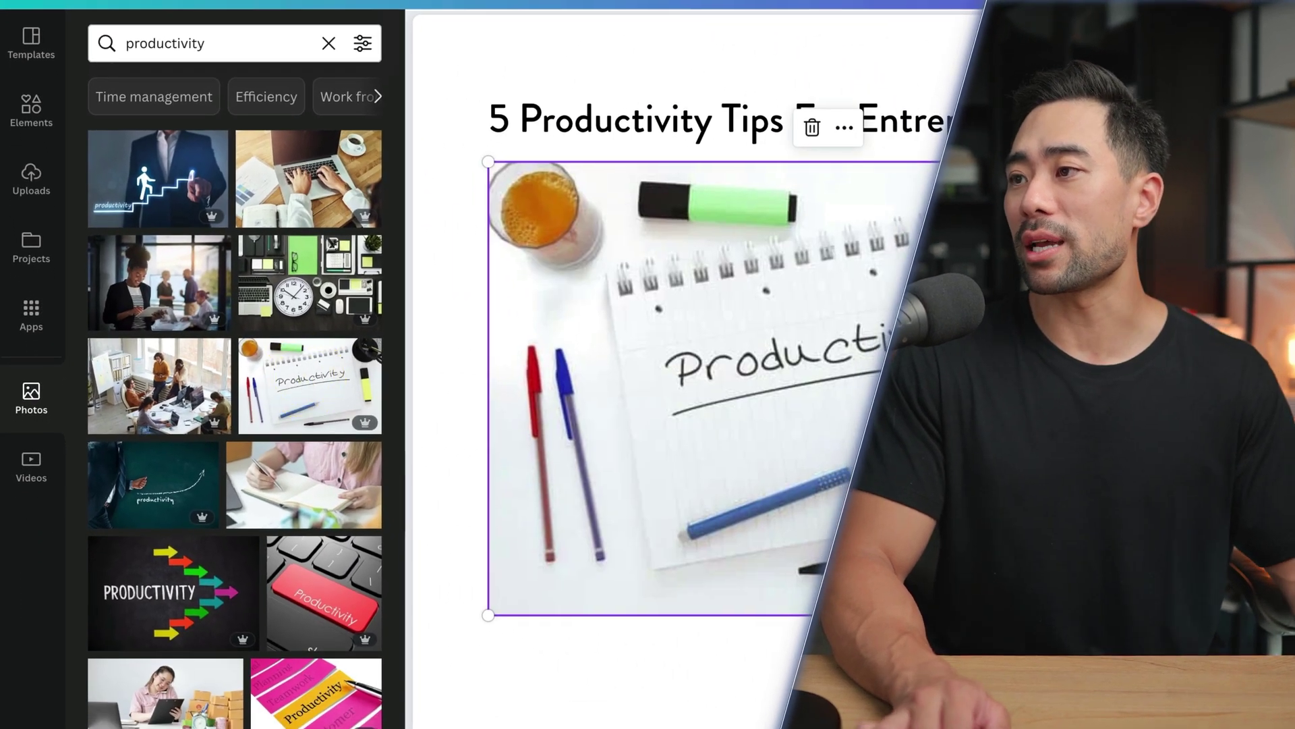
{"action": "left_click_drag", "start_coordinate": [162, 222], "coordinate": [462, 616]}
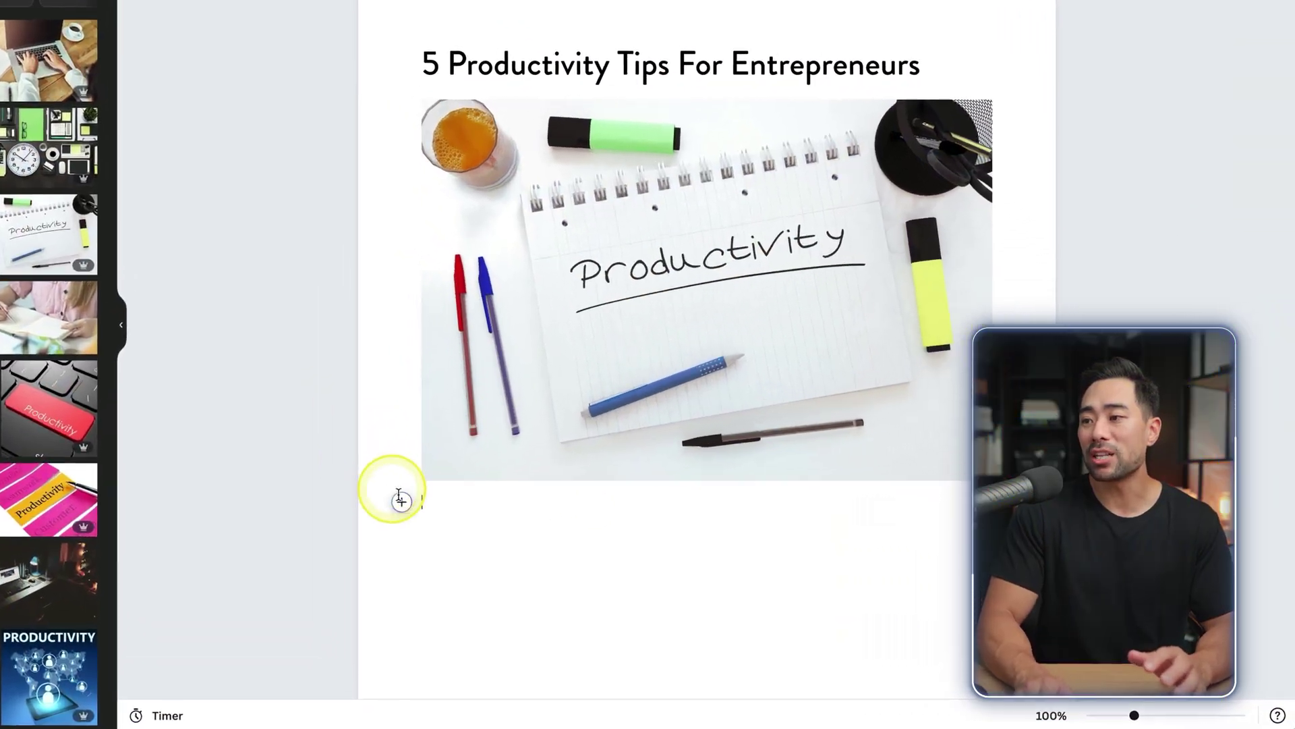
Step: Choose Magic Write from the + insert menu on the empty line beneath the photo
{"action": "left_click", "coordinate": [524, 532]}
{"action": "left_click", "coordinate": [324, 555]}
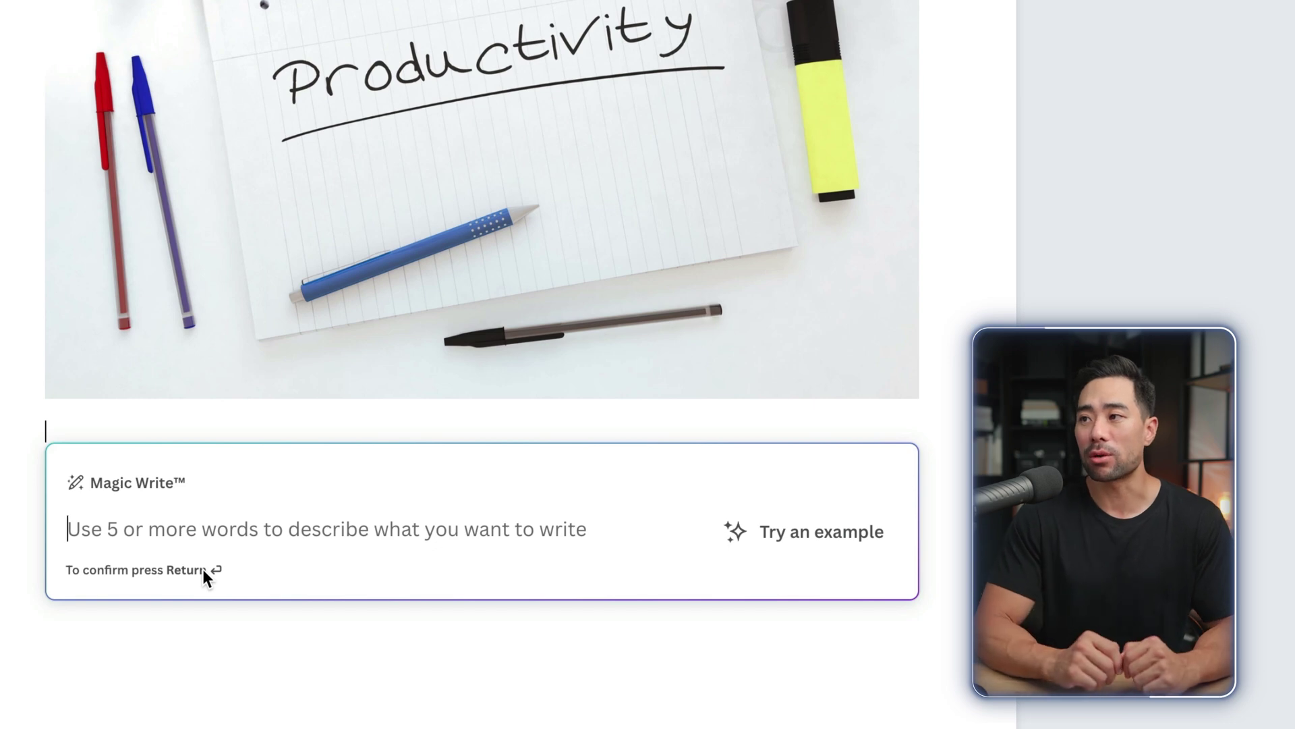
Step: Paste the friendly productivity-article prompt, keep the generated article, and delete 'Sure thing!'
{"action": "type", "text": "Write an article on 5 productivity tips for entrepreneurs in a friendly tone"}
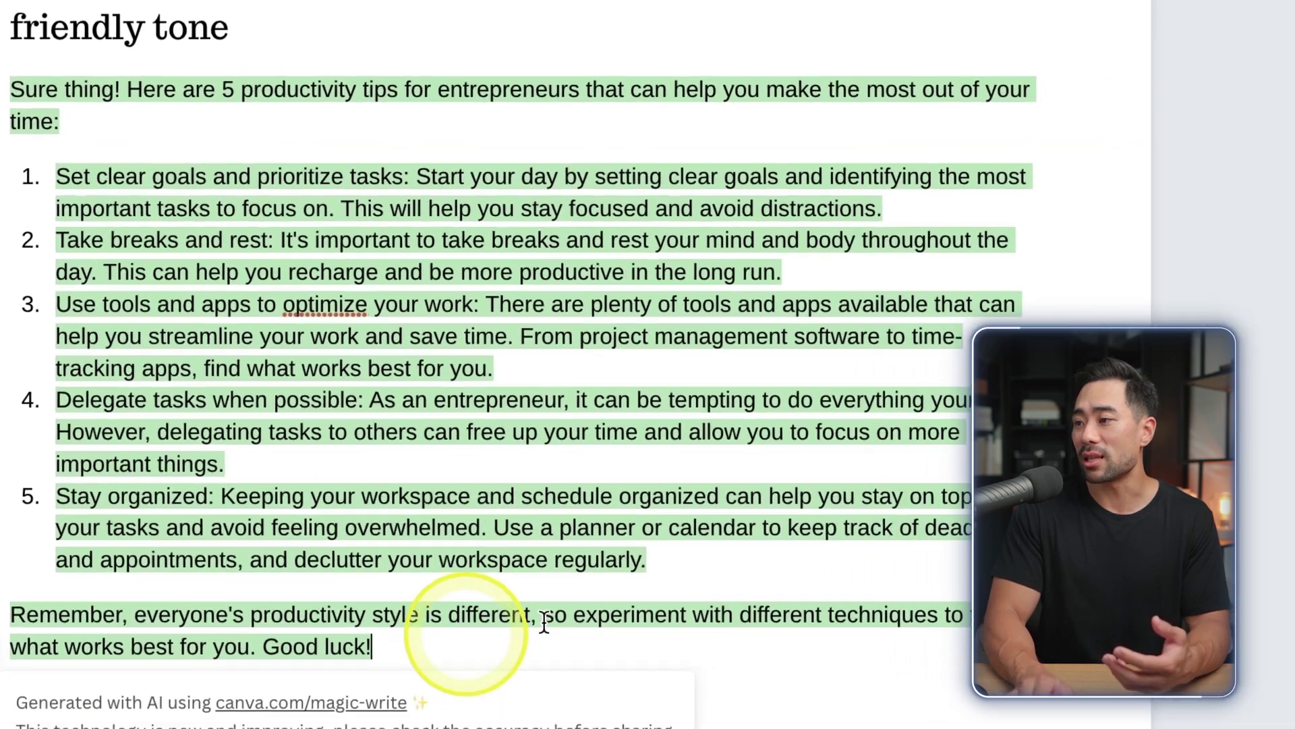
{"action": "left_click", "coordinate": [836, 627]}
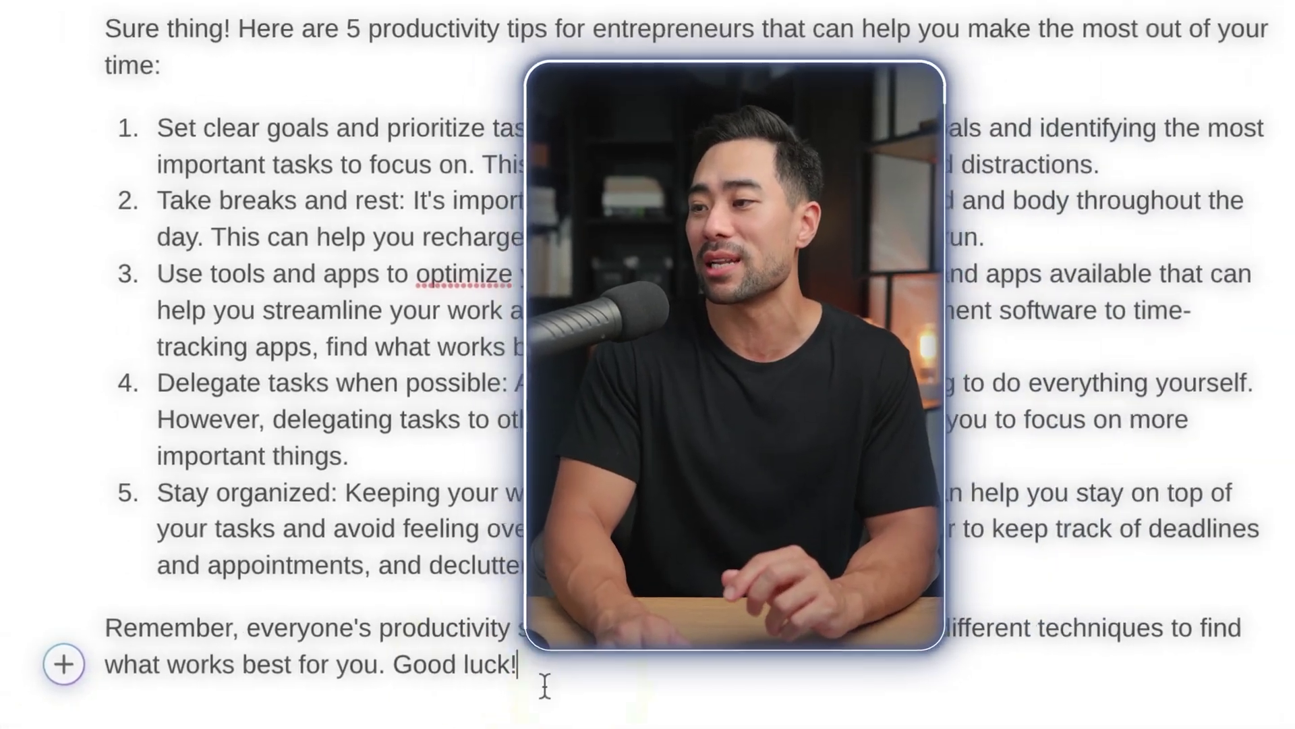
{"action": "left_click_drag", "start_coordinate": [570, 688], "coordinate": [77, 628]}
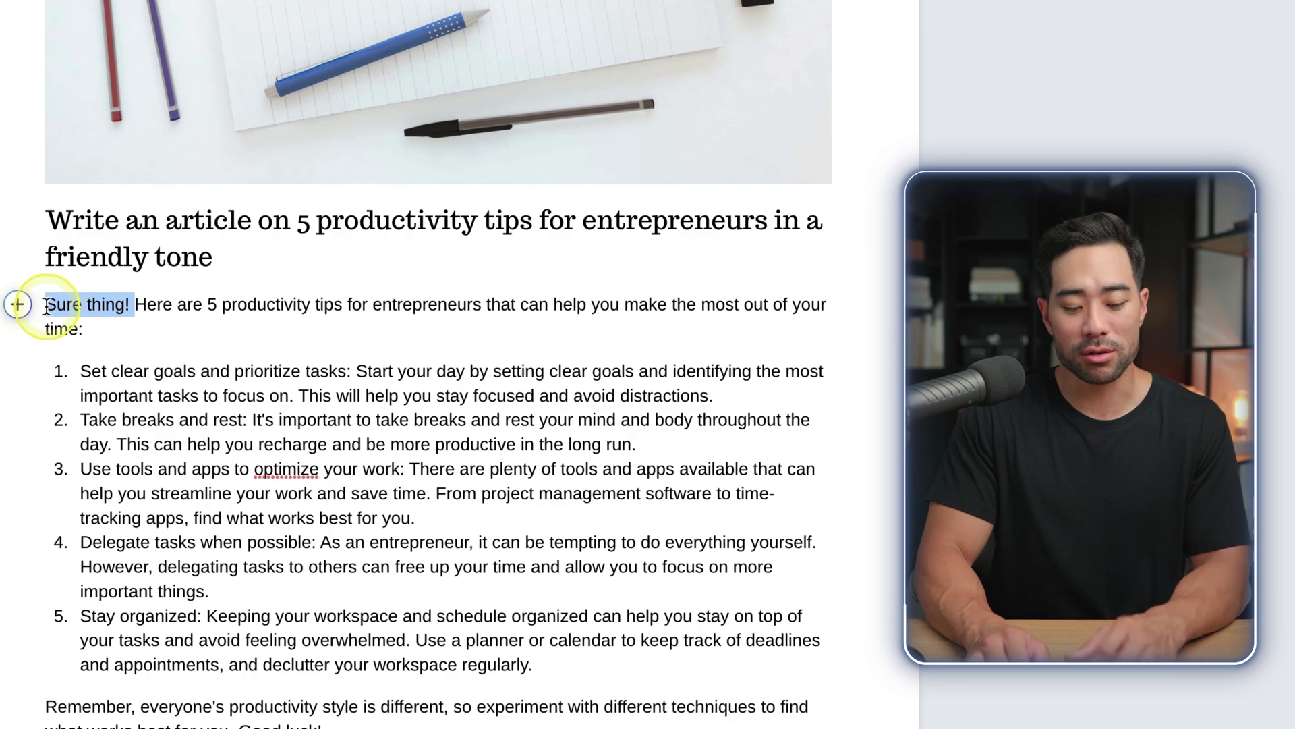
{"action": "key", "text": "BackSpace"}
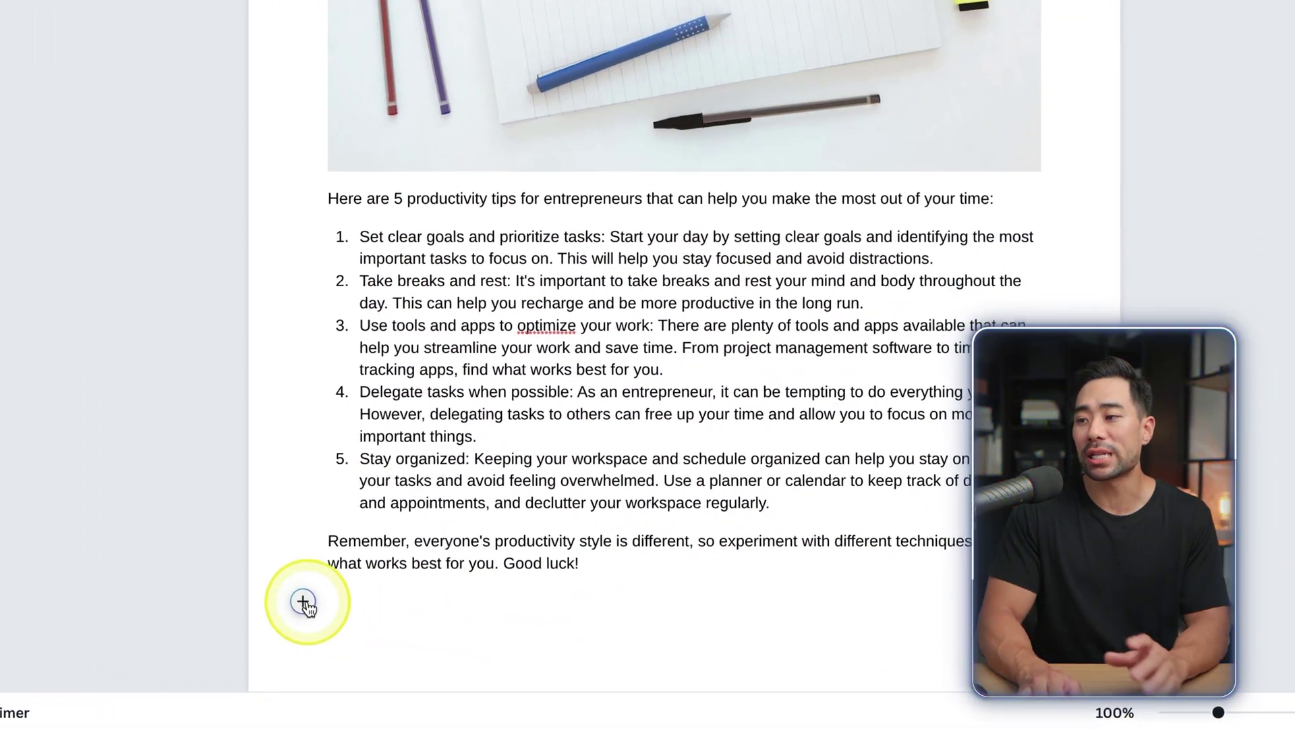
Step: Insert a sample bar chart below the closing paragraph and open its Series 1 data for editing
{"action": "left_click", "coordinate": [312, 597]}
{"action": "scroll", "coordinate": [452, 513], "scroll_direction": "down", "scroll_amount": 3}
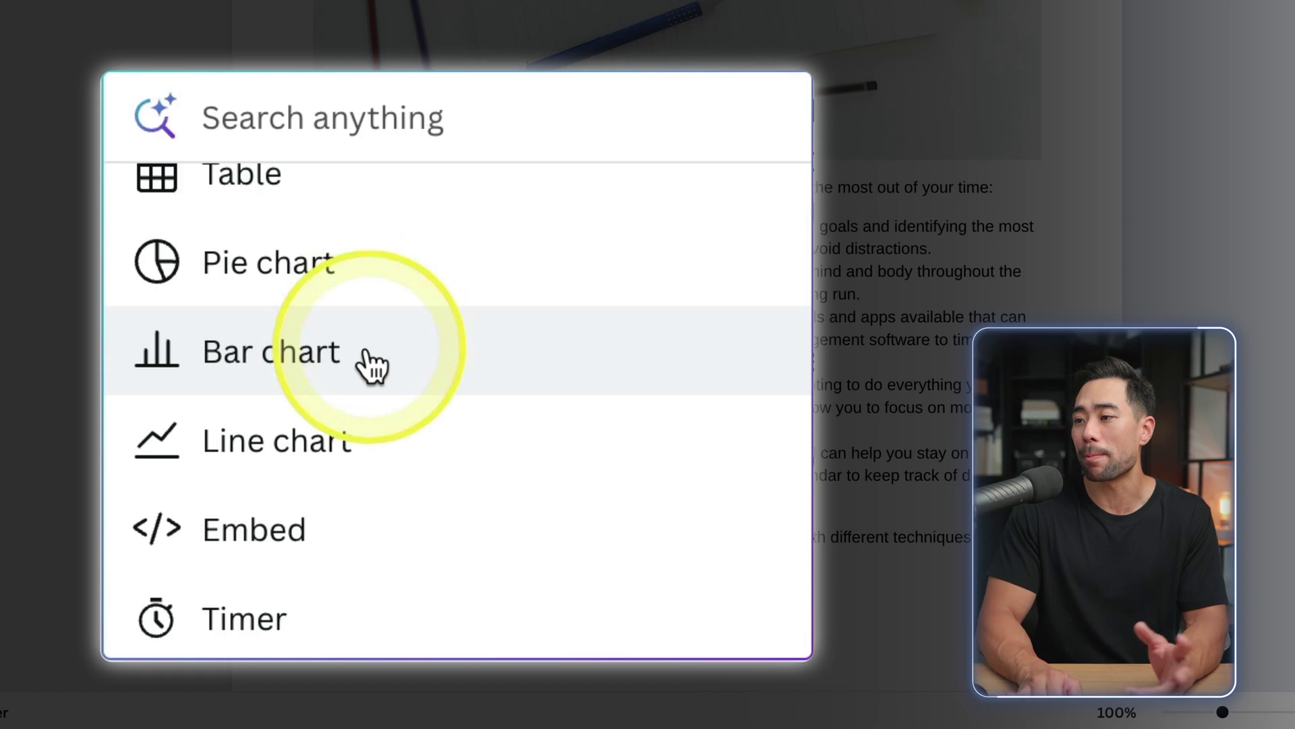
{"action": "left_click", "coordinate": [365, 371]}
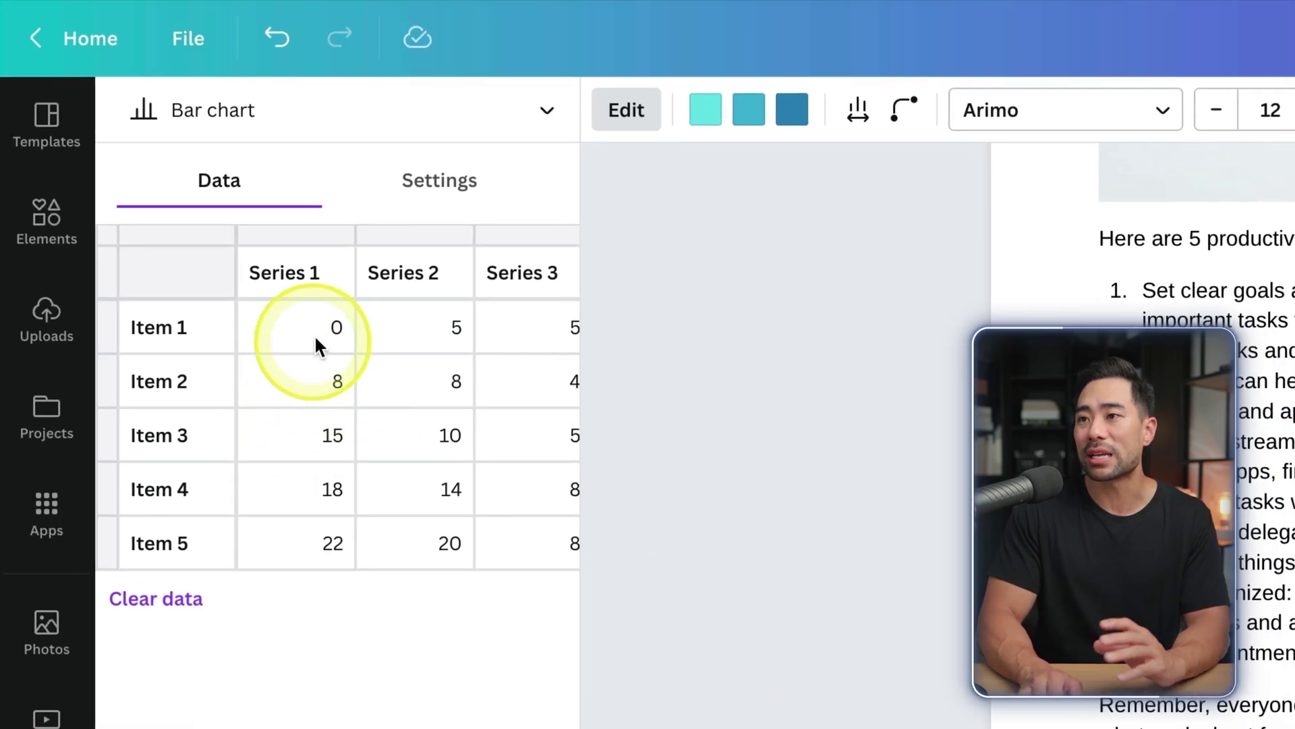
{"action": "left_click", "coordinate": [321, 327]}
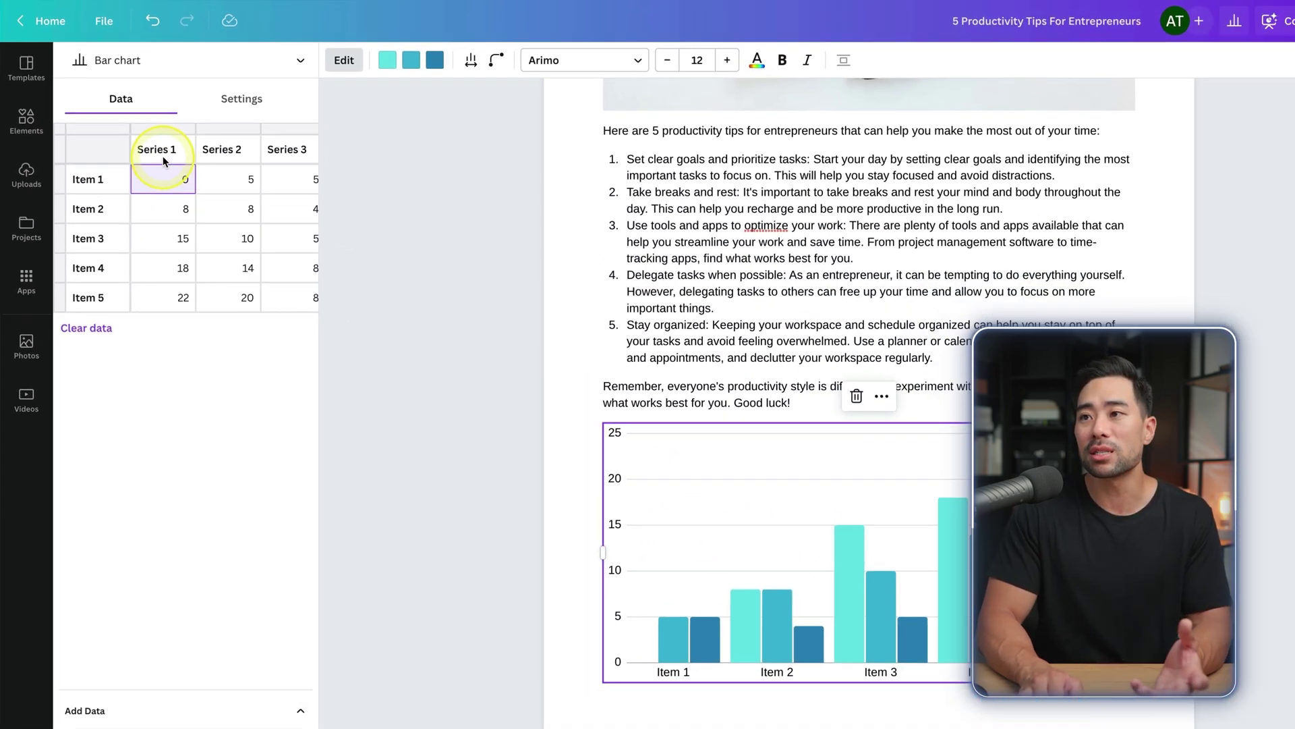
{"action": "double_click", "coordinate": [267, 248]}
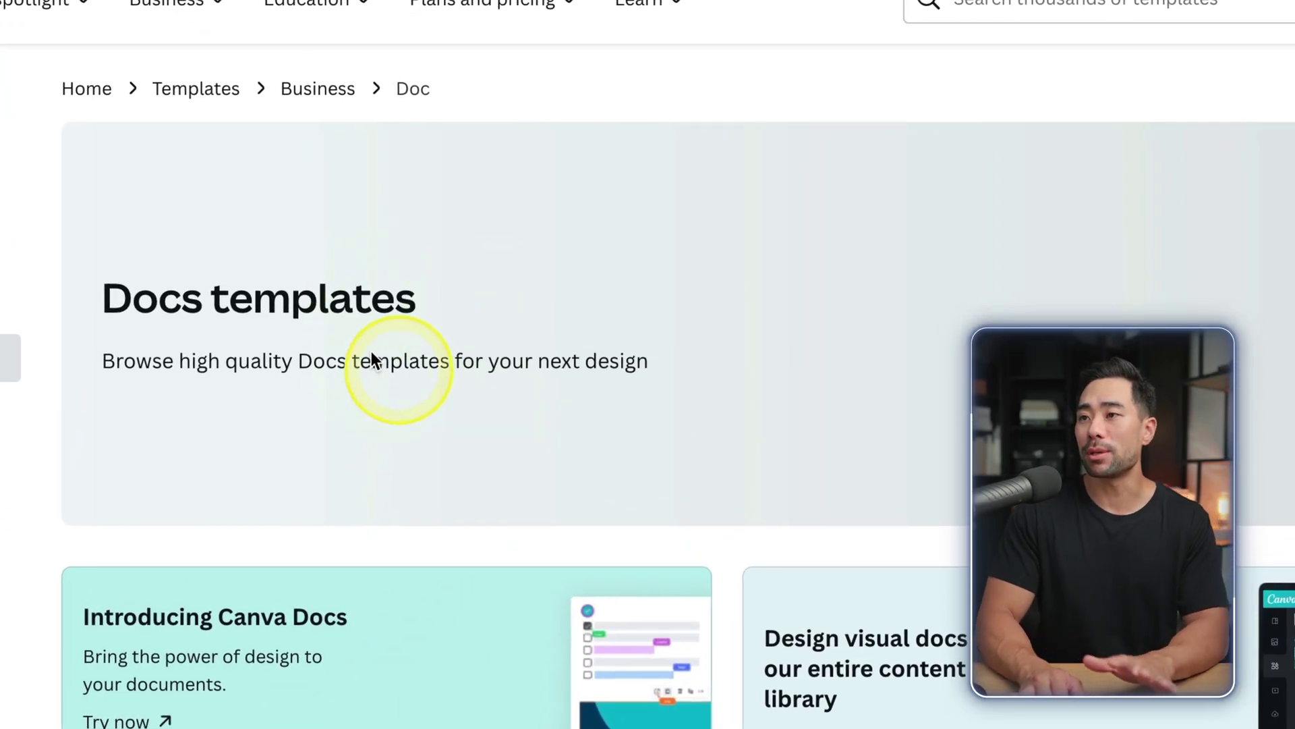
Step: Find the Meal Planner Doc template and open an editable copy of it
{"action": "scroll", "coordinate": [607, 527], "scroll_direction": "down", "scroll_amount": 10}
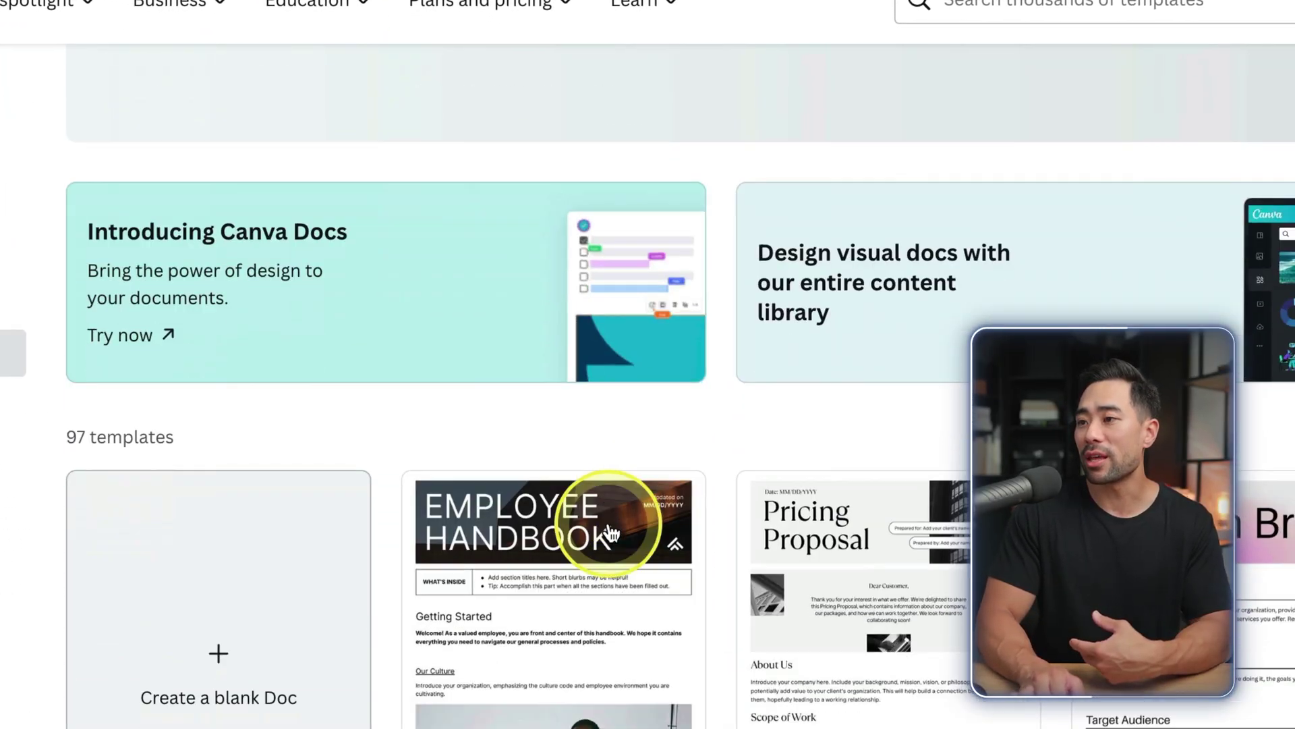
{"action": "scroll", "coordinate": [579, 364], "scroll_direction": "down", "scroll_amount": 10}
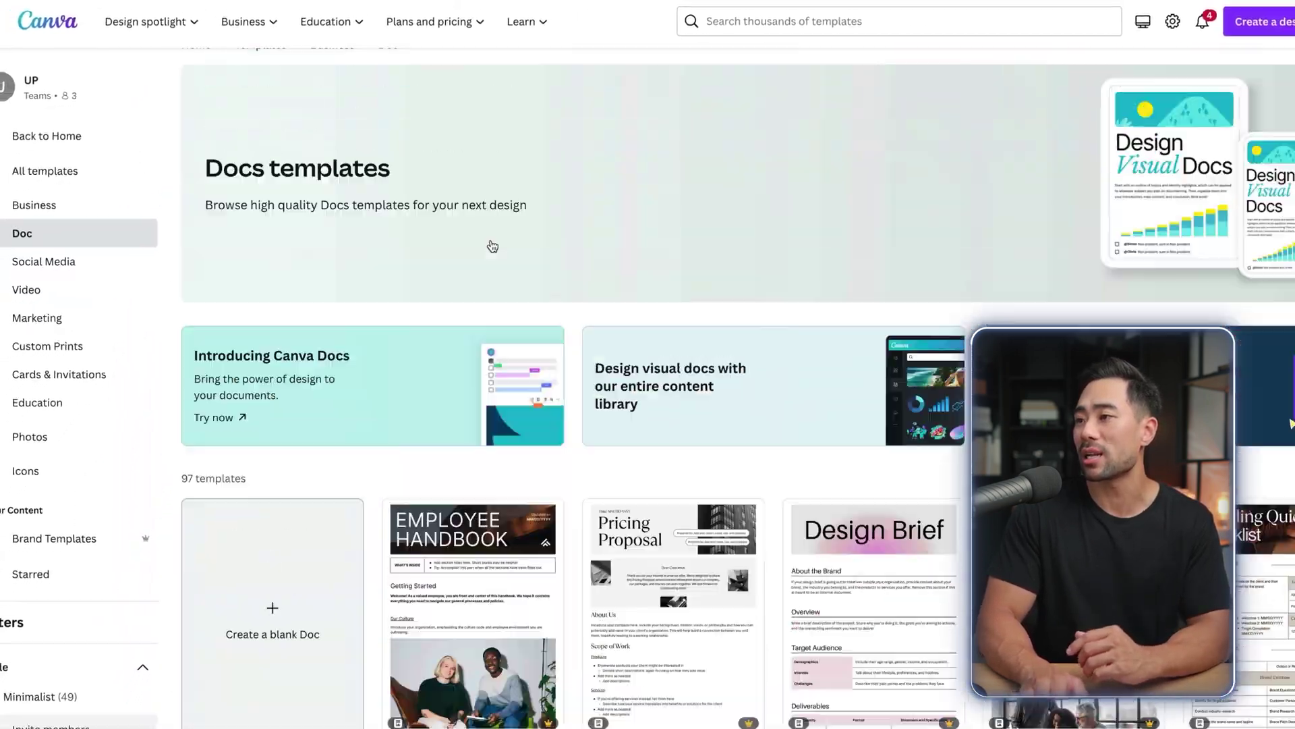
{"action": "scroll", "coordinate": [728, 409], "scroll_direction": "down", "scroll_amount": 3}
{"action": "scroll", "coordinate": [769, 472], "scroll_direction": "down", "scroll_amount": 5}
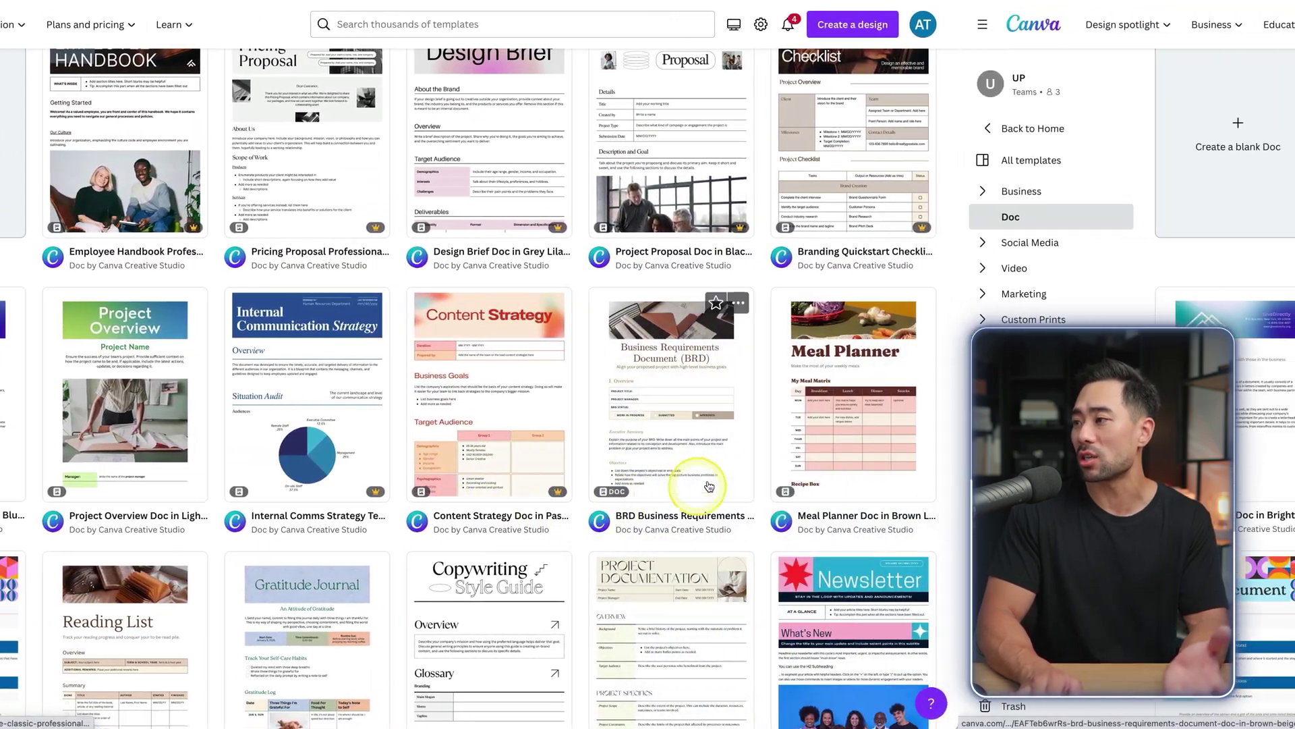
{"action": "left_click", "coordinate": [840, 405]}
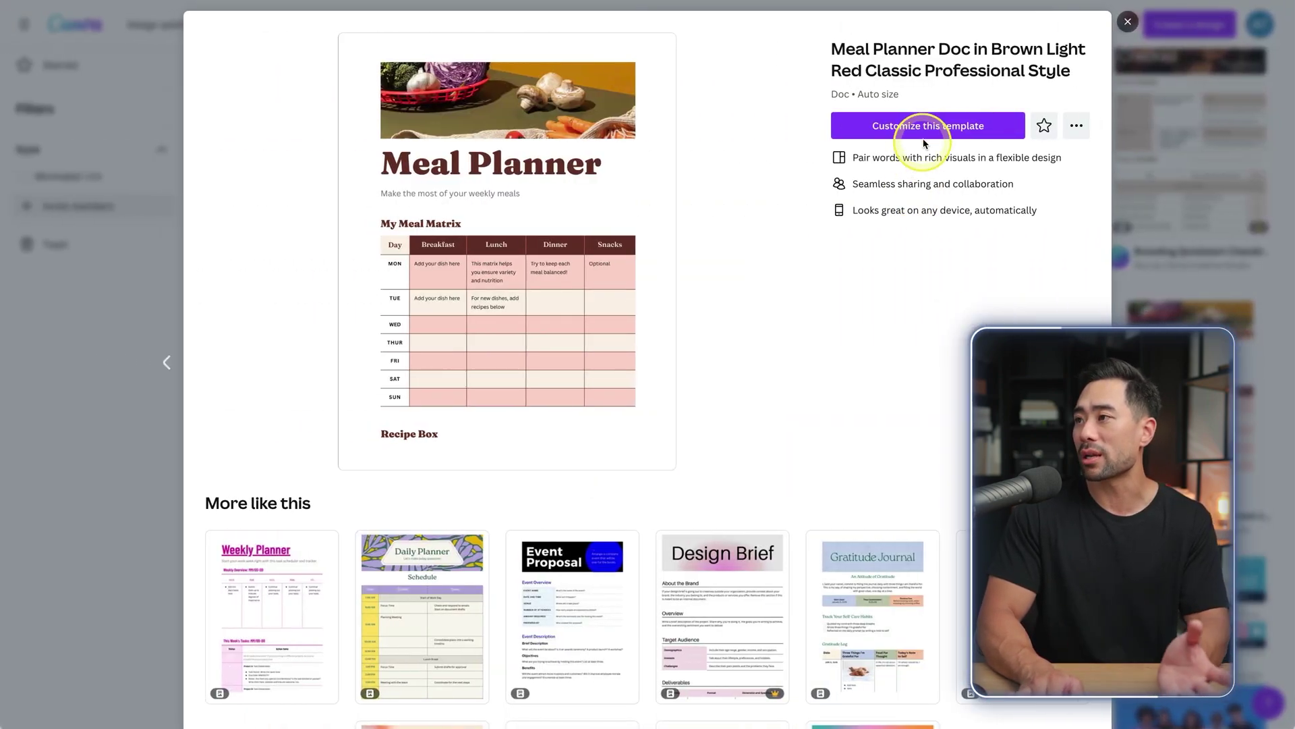
{"action": "left_click", "coordinate": [925, 132]}
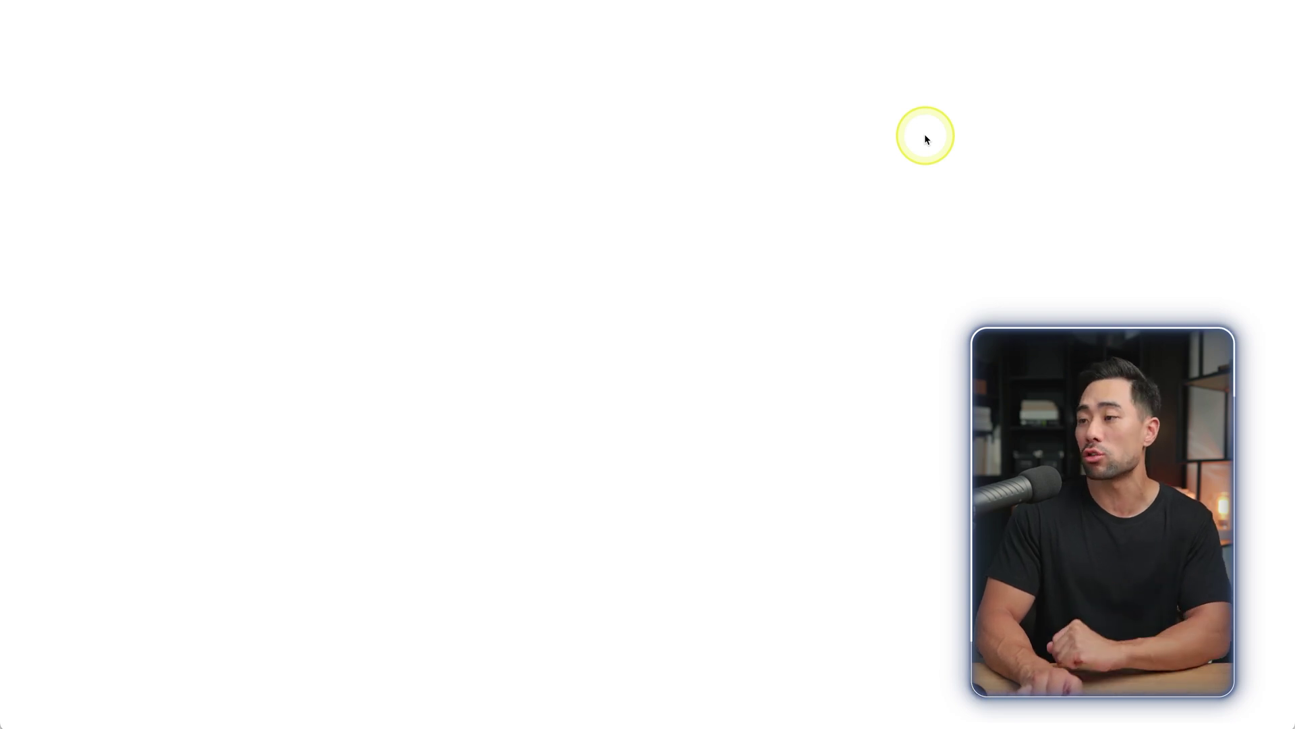
{"action": "scroll", "coordinate": [836, 425], "scroll_direction": "down", "scroll_amount": 3}
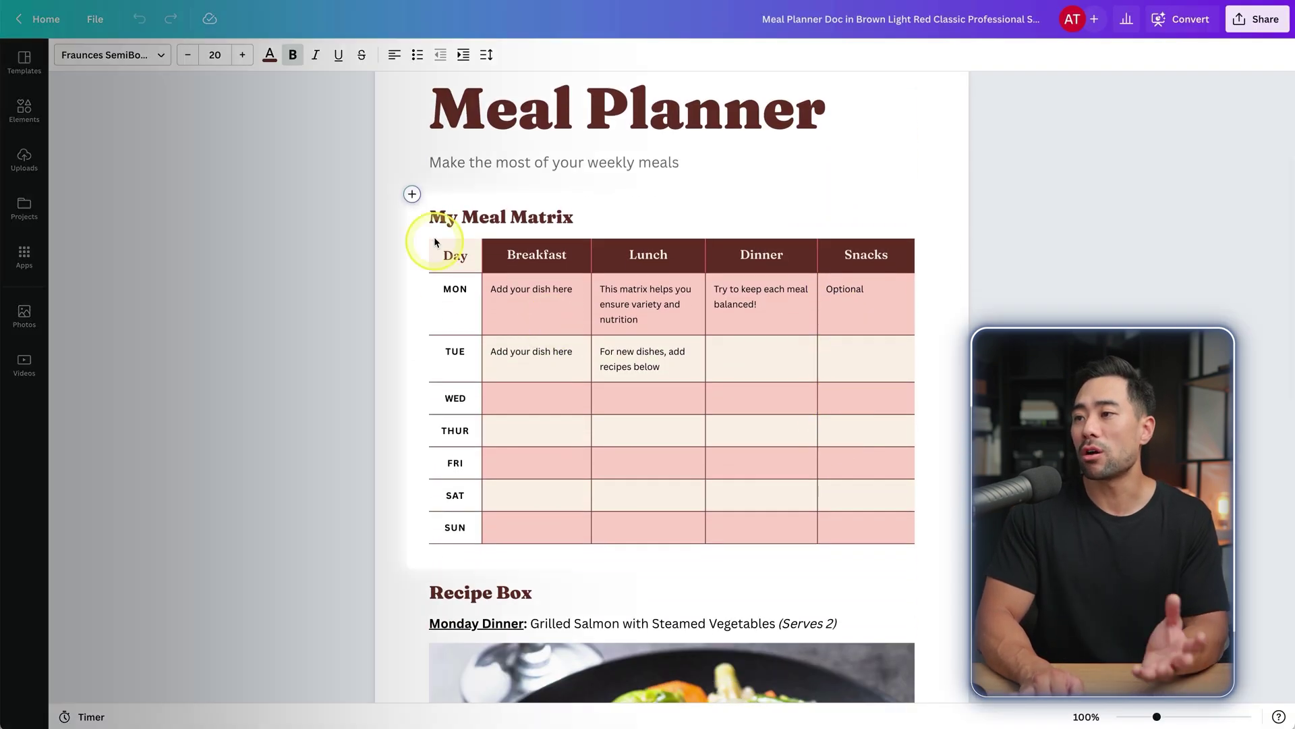
Step: Copy the My Meal Matrix heading and weekly meal table and paste it into the doc
{"action": "left_click_drag", "start_coordinate": [430, 217], "coordinate": [532, 592]}
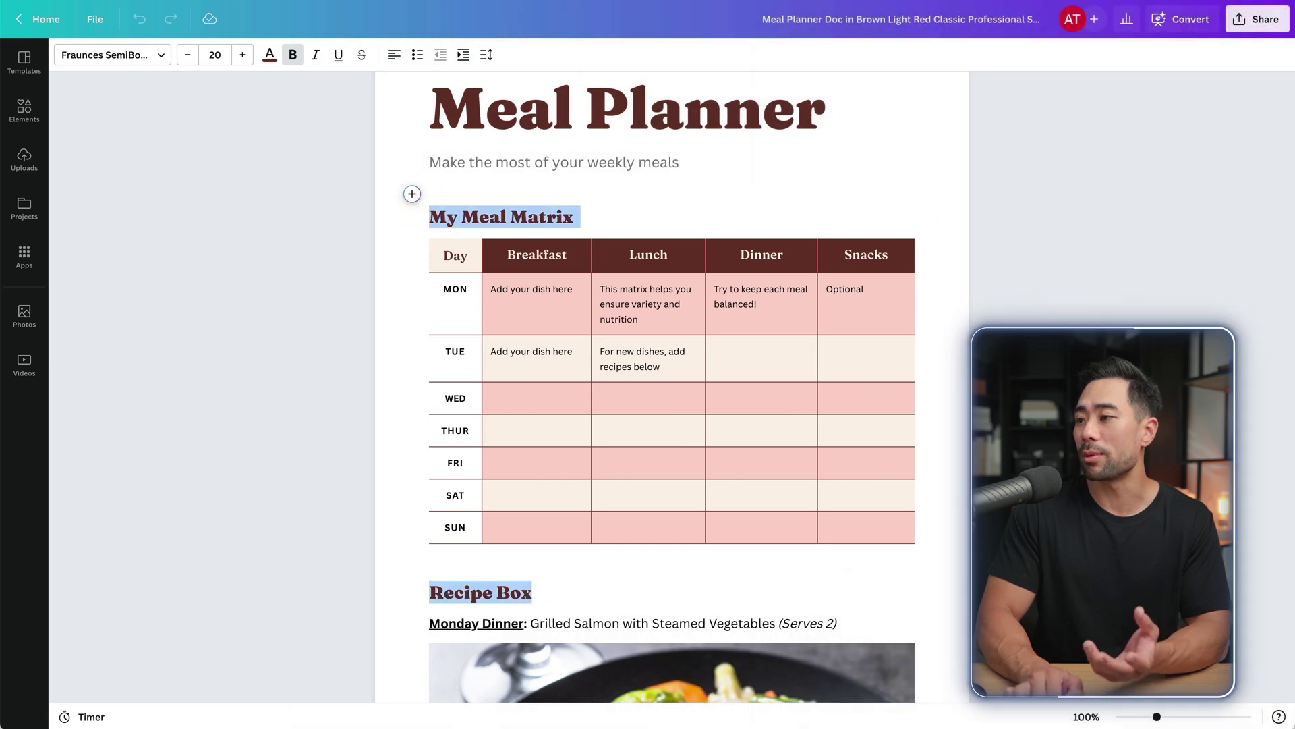
{"action": "key", "text": "ctrl+c"}
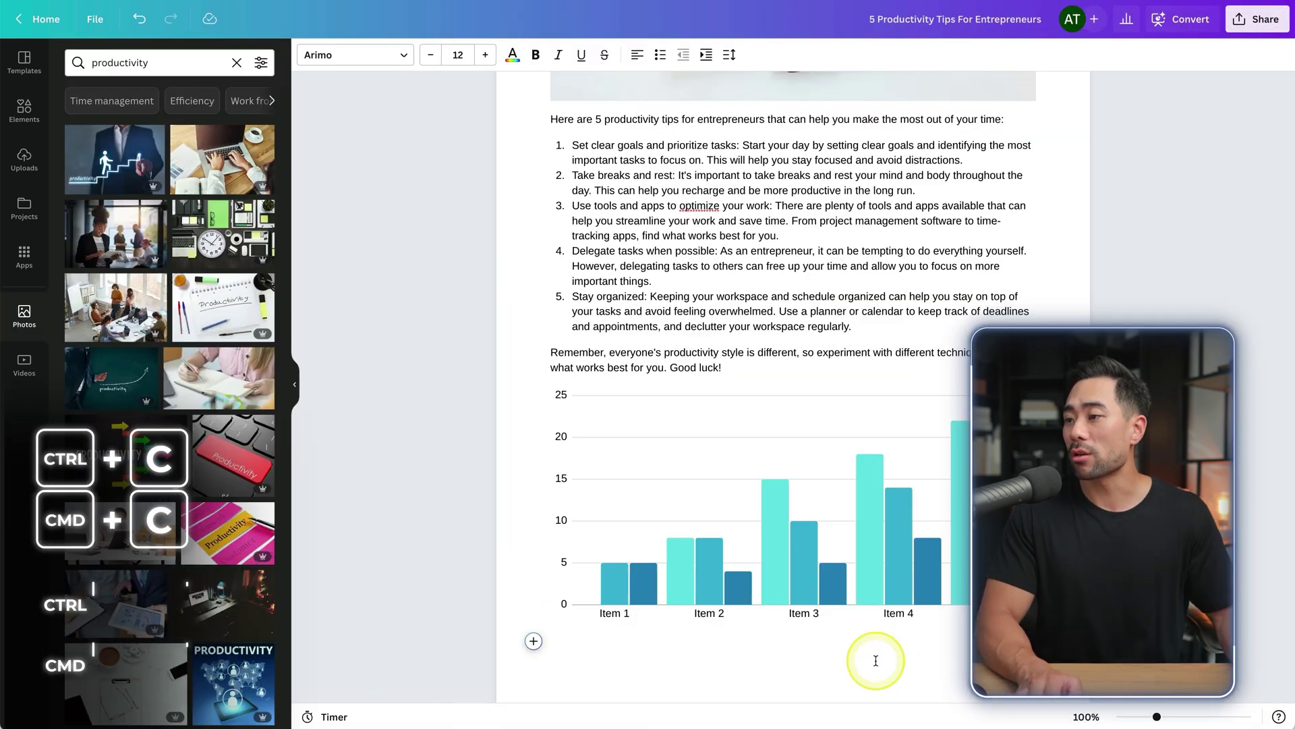
{"action": "key", "text": "ctrl+v"}
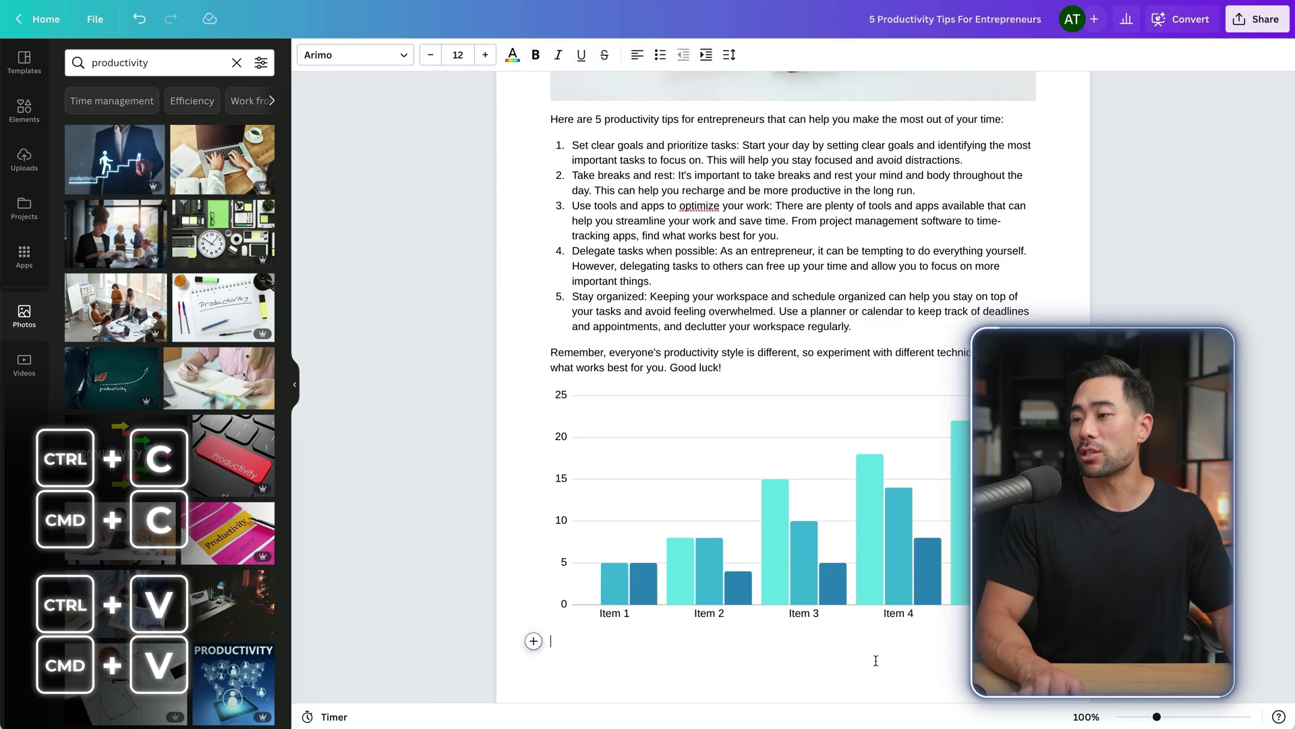
Step: Select the pasted table's Breakfast, Lunch and Dinner header cells
{"action": "left_click", "coordinate": [876, 659]}
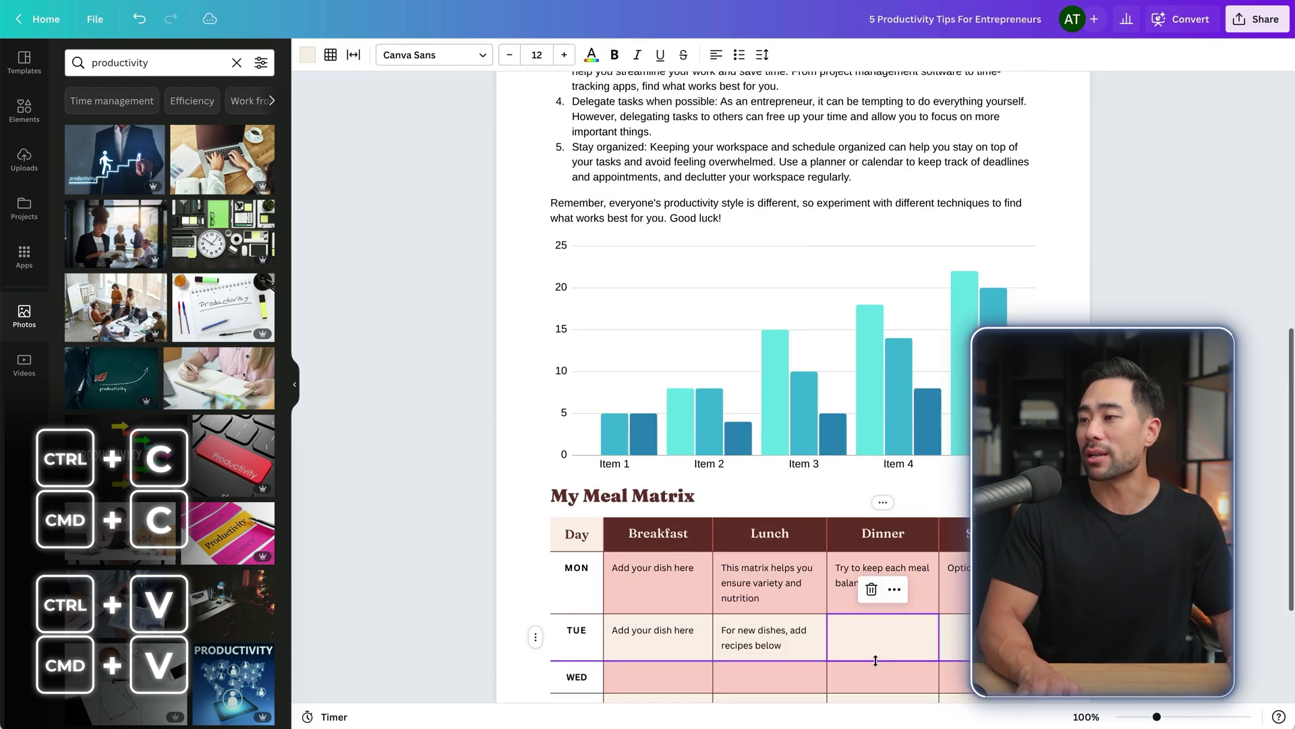
{"action": "scroll", "coordinate": [876, 658], "scroll_direction": "down", "scroll_amount": 3}
{"action": "key", "text": "Escape"}
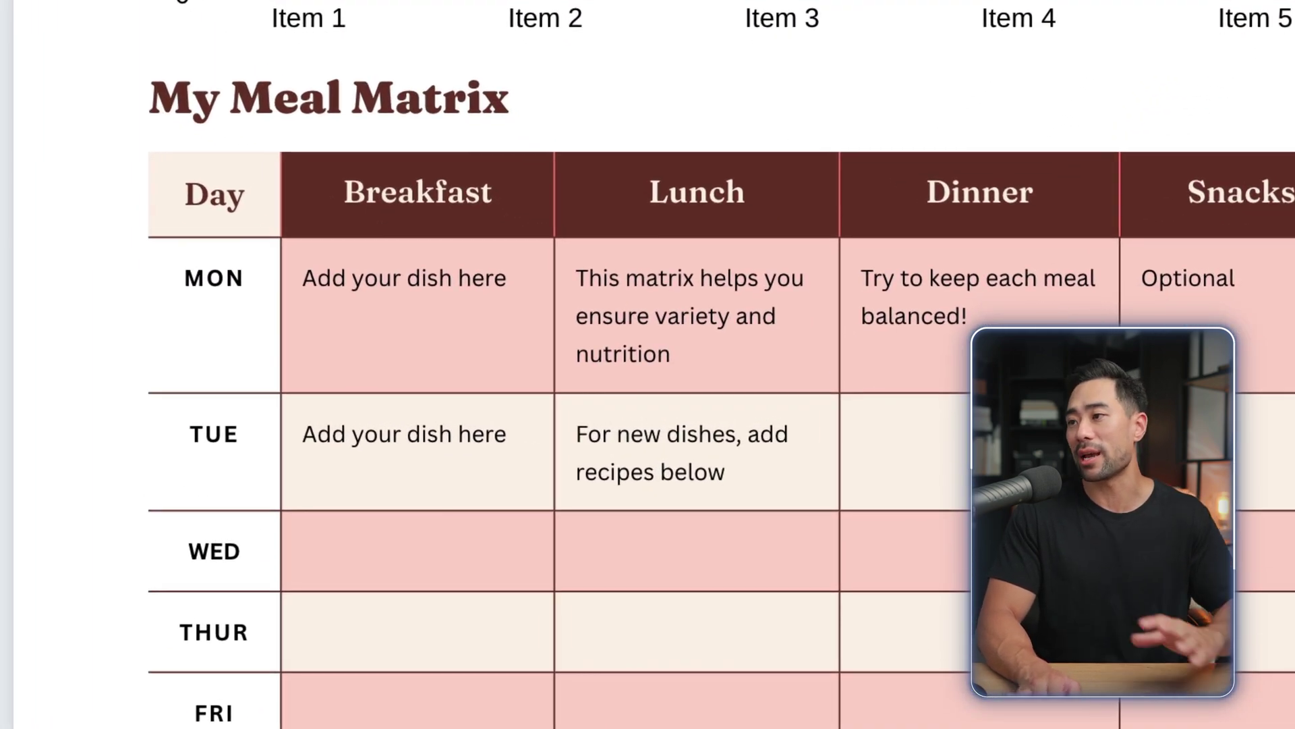
{"action": "left_click", "coordinate": [371, 210]}
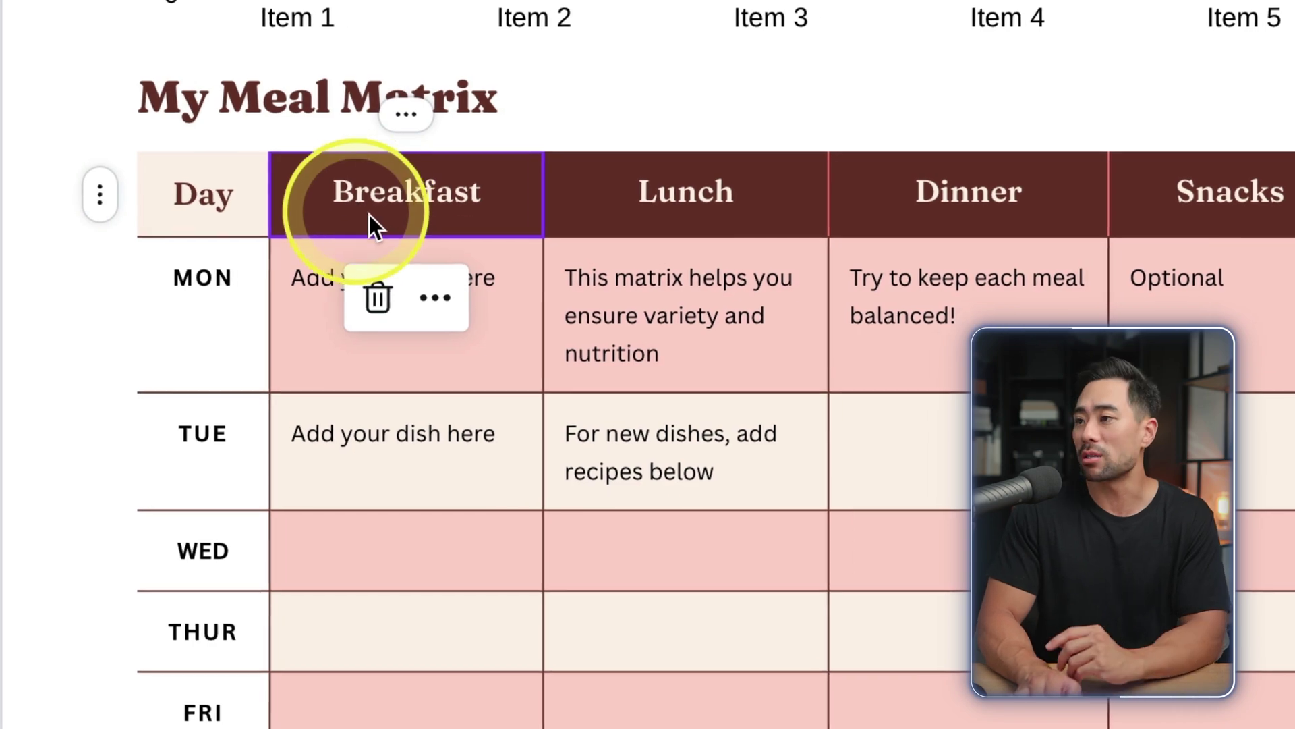
{"action": "left_click", "coordinate": [433, 212]}
{"action": "left_click", "coordinate": [576, 212]}
{"action": "left_click", "coordinate": [867, 216]}
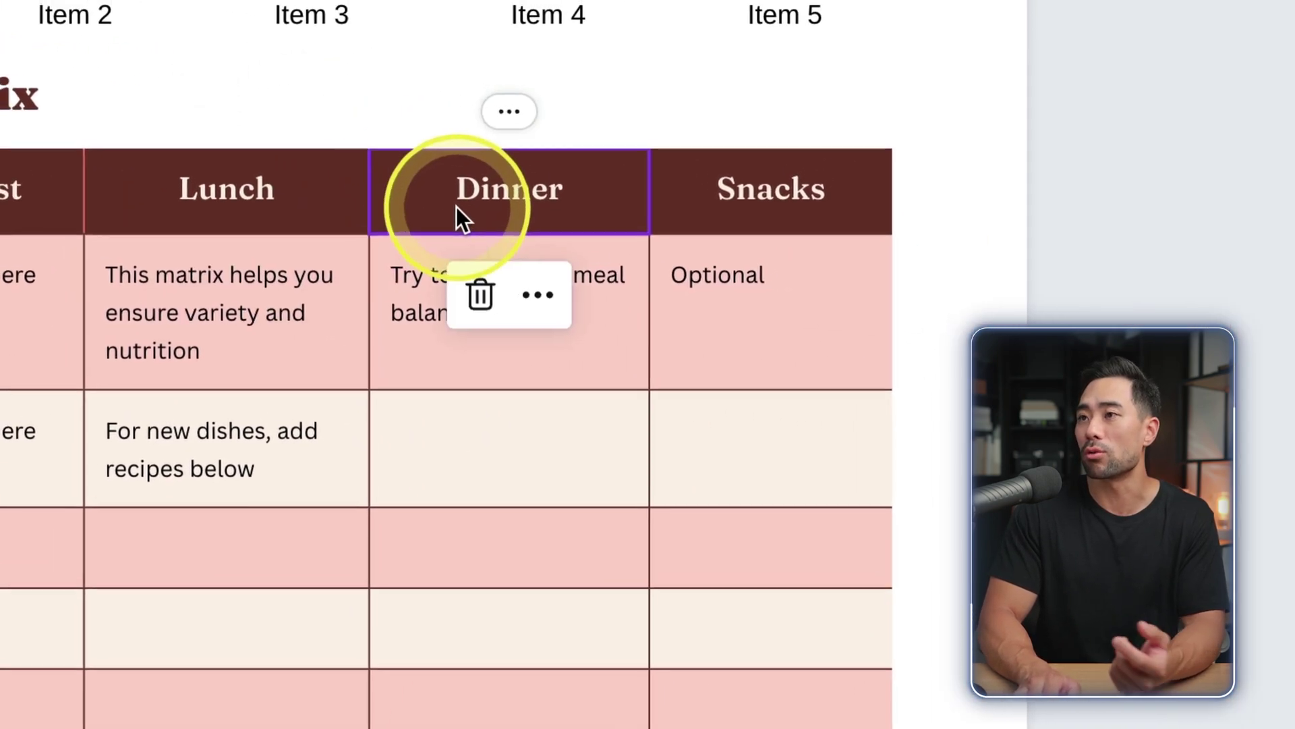
{"action": "left_click", "coordinate": [20, 195]}
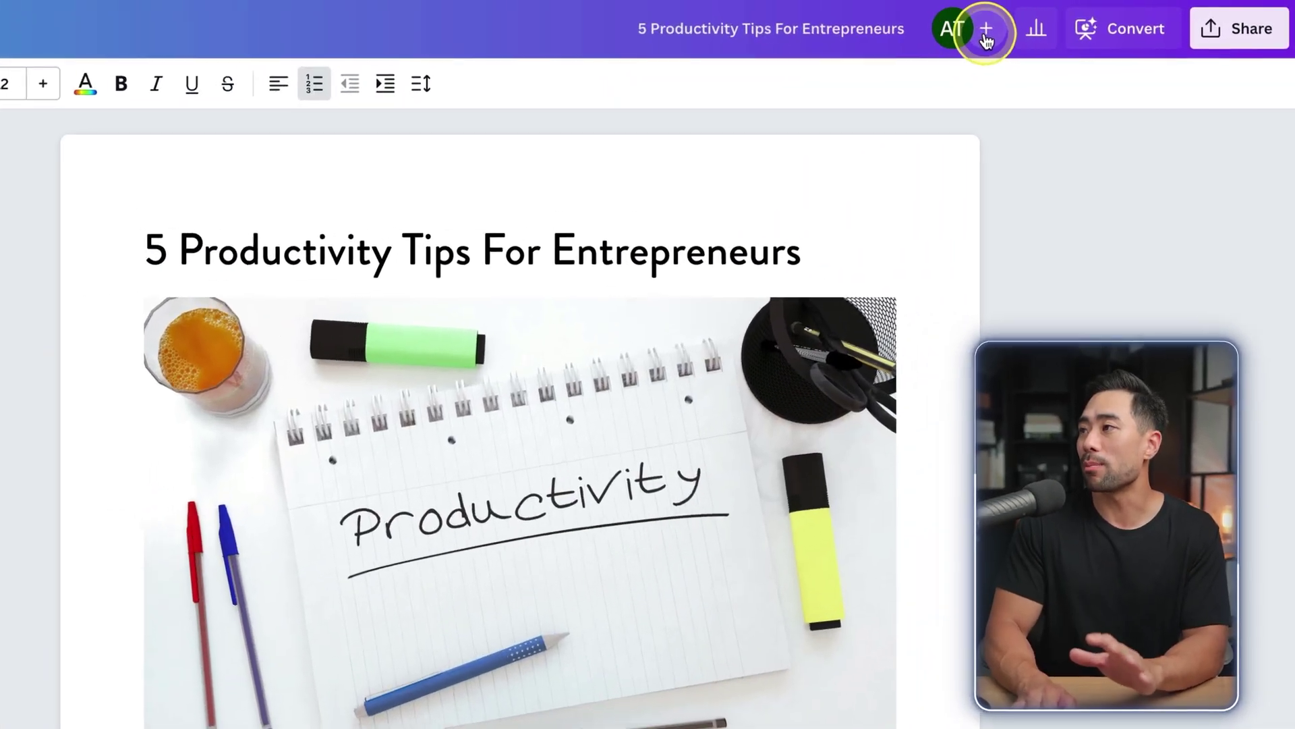
{"action": "left_click", "coordinate": [1095, 19]}
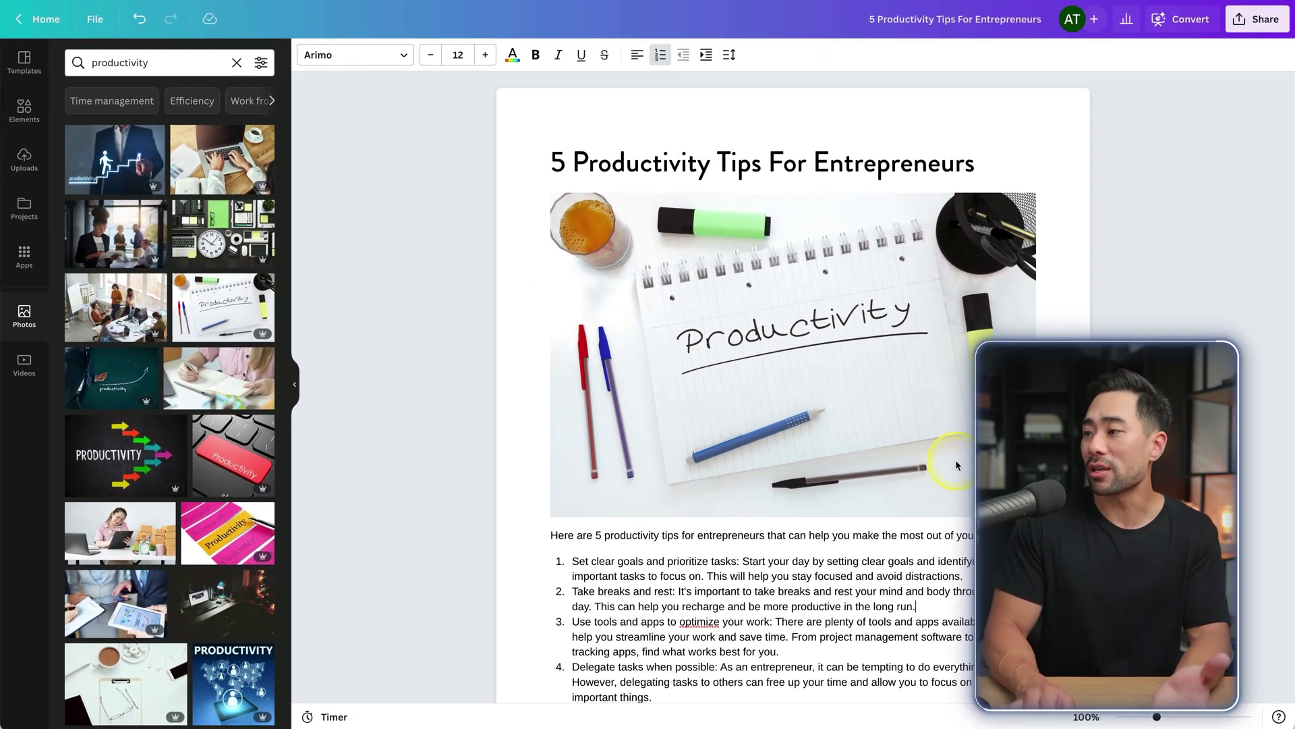
Step: Start converting the productivity tips doc into a presentation
{"action": "scroll", "coordinate": [958, 466], "scroll_direction": "down", "scroll_amount": 1}
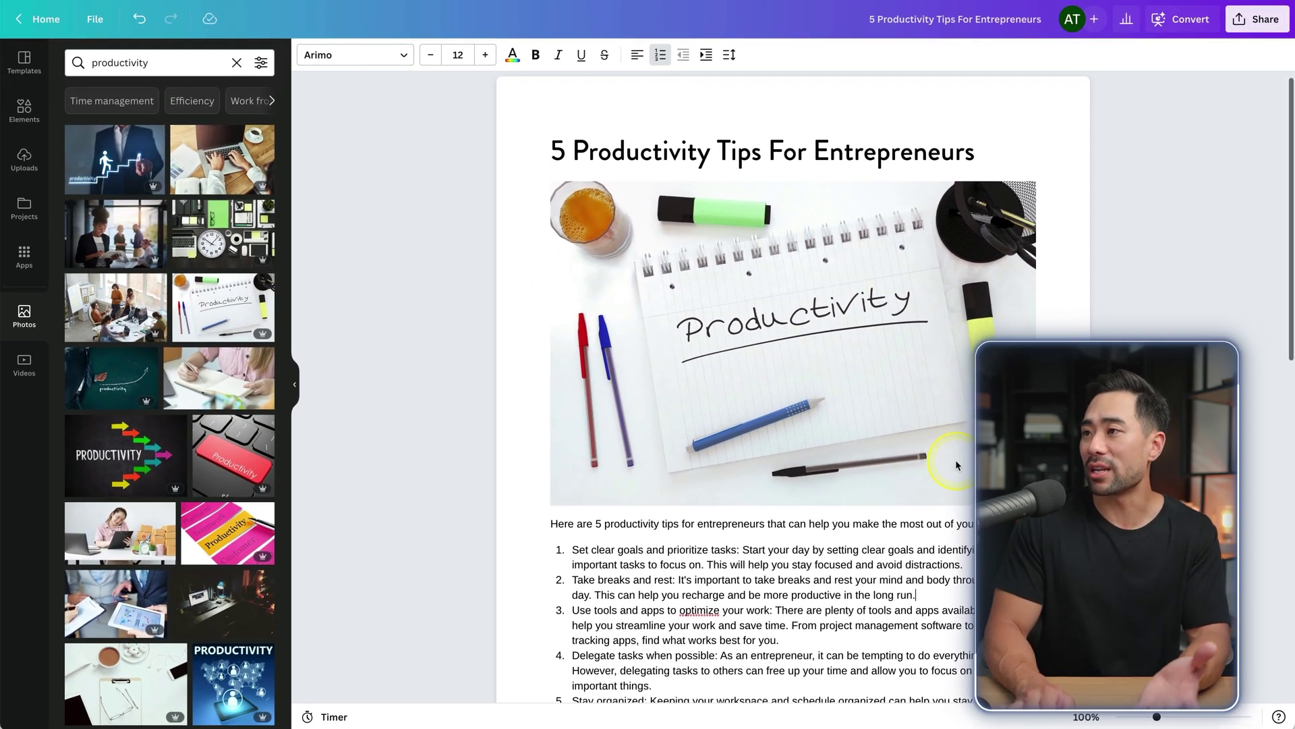
{"action": "left_click", "coordinate": [1178, 24]}
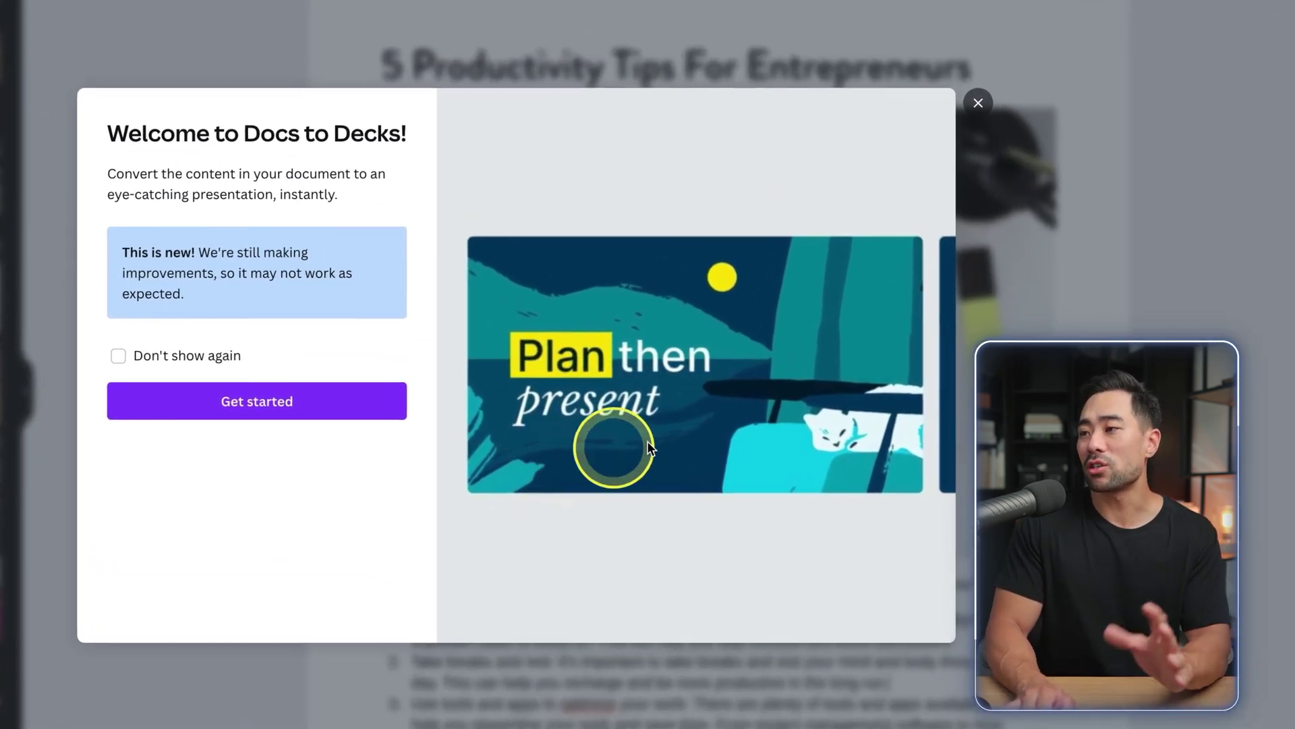
{"action": "left_click", "coordinate": [247, 405]}
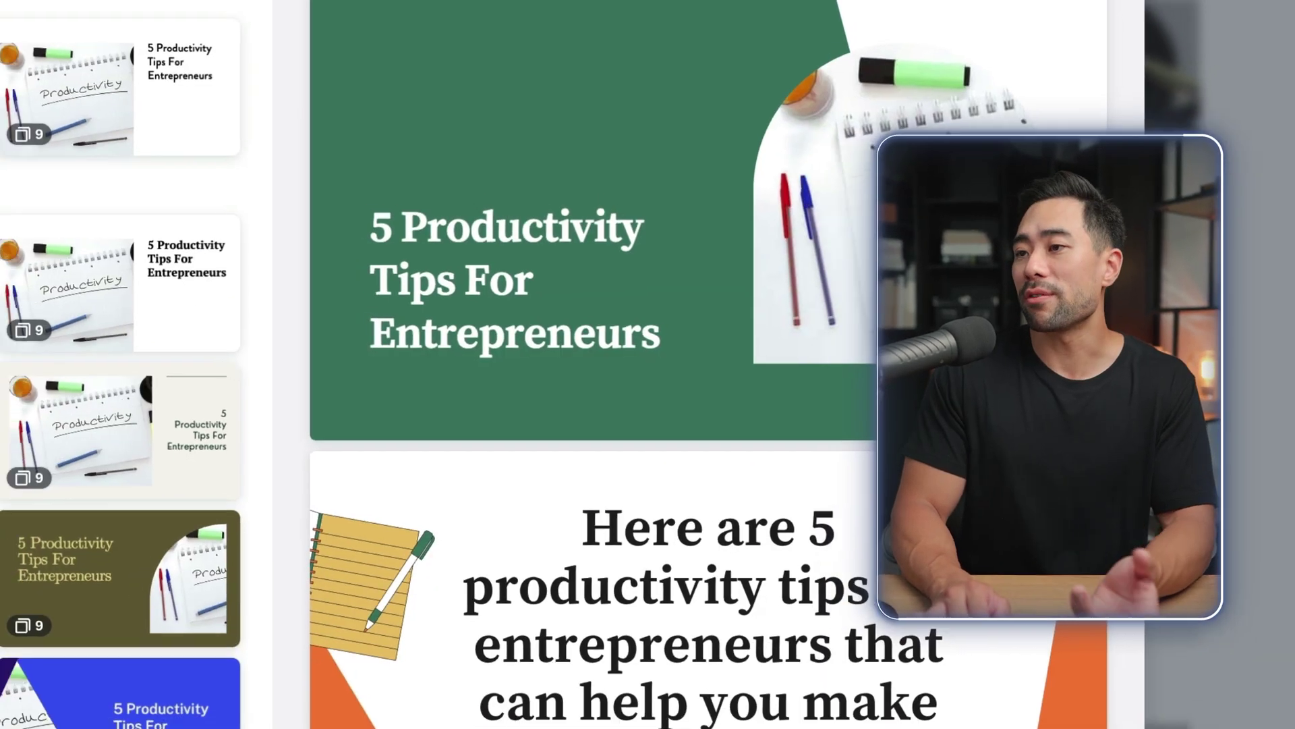
Step: Choose the pink, yellow and purple gradient design and create the presentation
{"action": "left_click", "coordinate": [126, 404]}
{"action": "scroll", "coordinate": [703, 504], "scroll_direction": "down", "scroll_amount": 3}
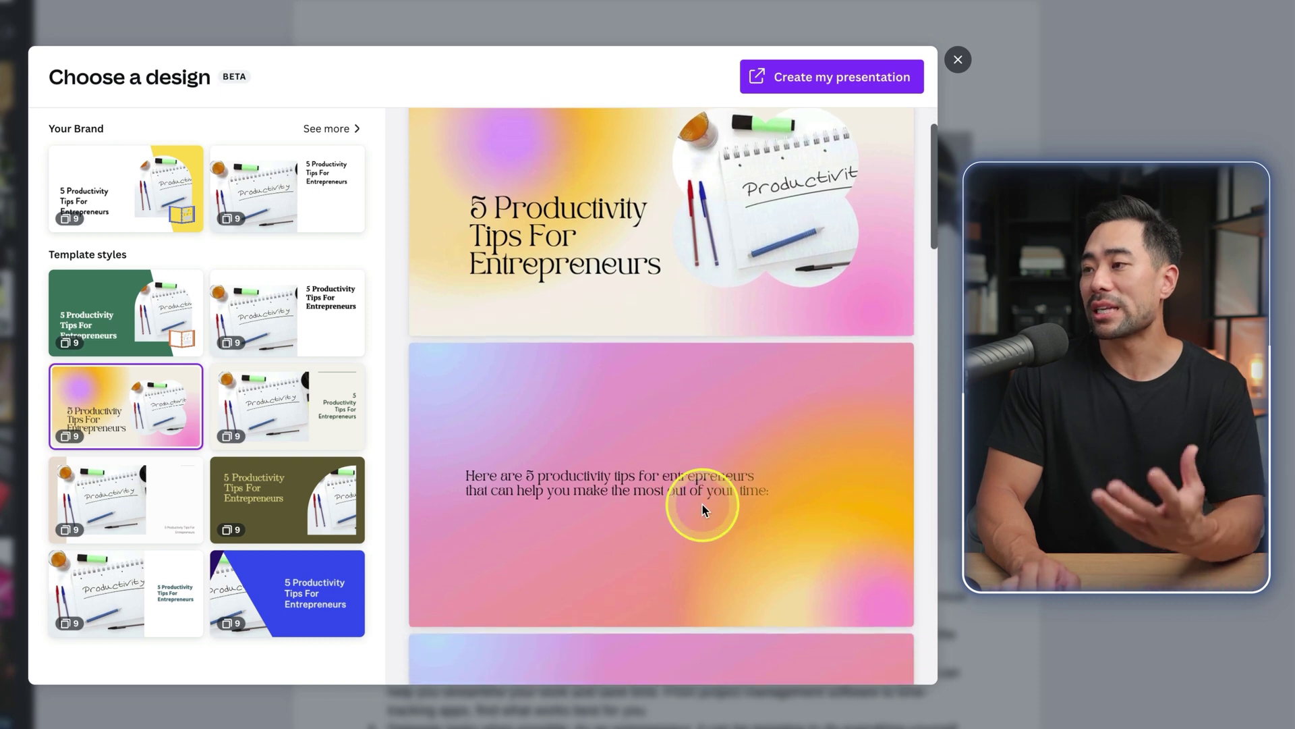
{"action": "scroll", "coordinate": [702, 504], "scroll_direction": "down", "scroll_amount": 2}
{"action": "scroll", "coordinate": [702, 504], "scroll_direction": "up", "scroll_amount": 5}
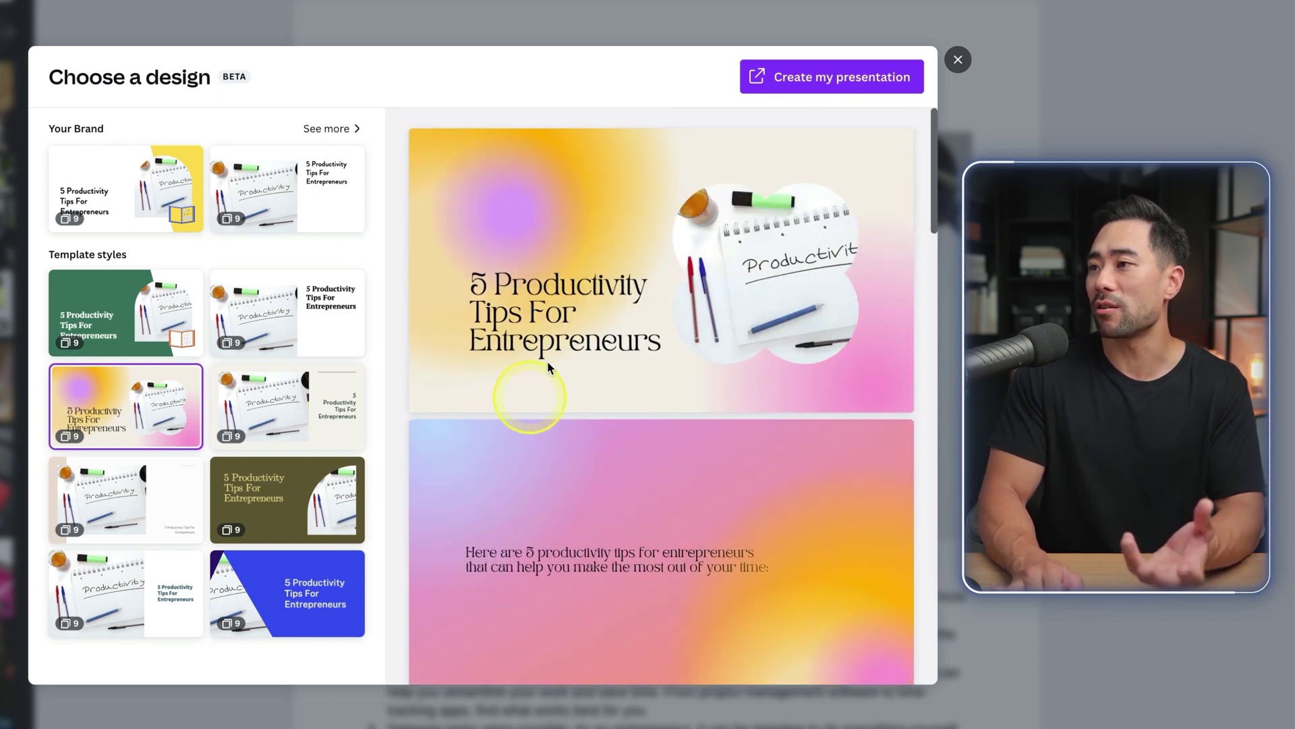
{"action": "scroll", "coordinate": [654, 390], "scroll_direction": "down", "scroll_amount": 4}
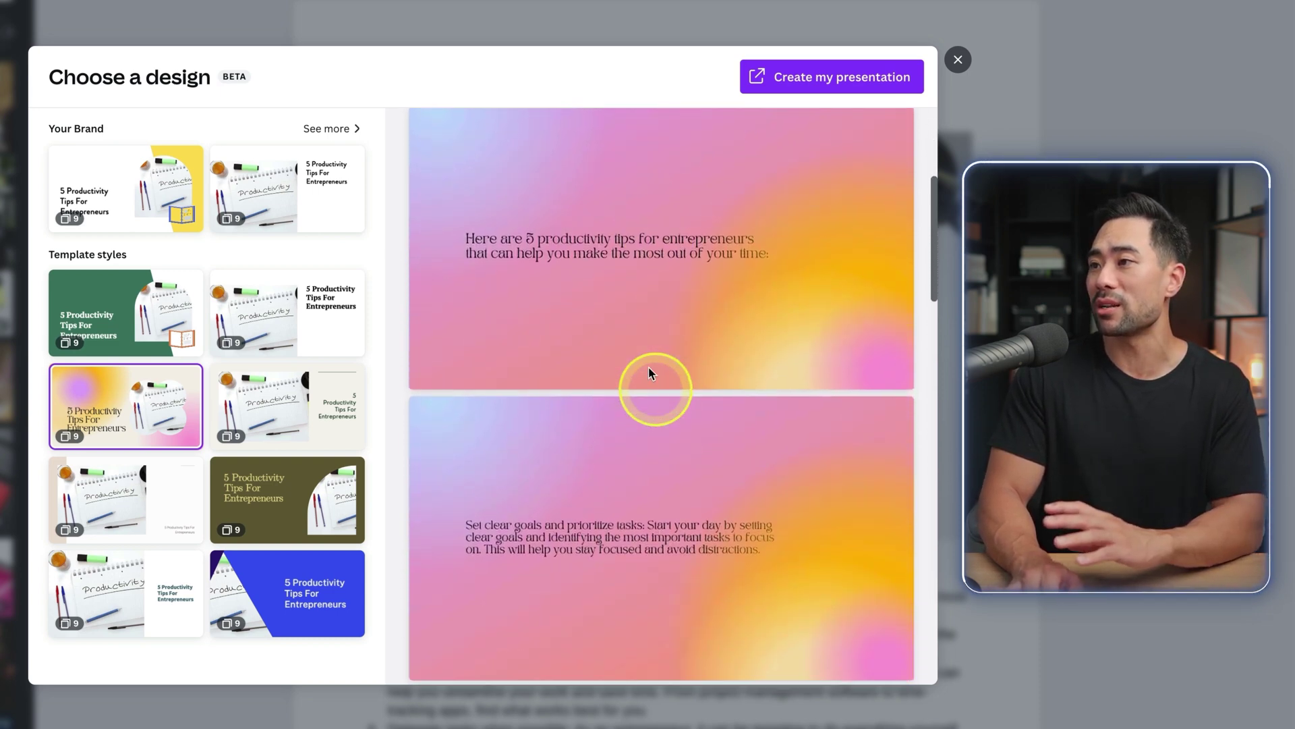
{"action": "scroll", "coordinate": [735, 413], "scroll_direction": "down", "scroll_amount": 12}
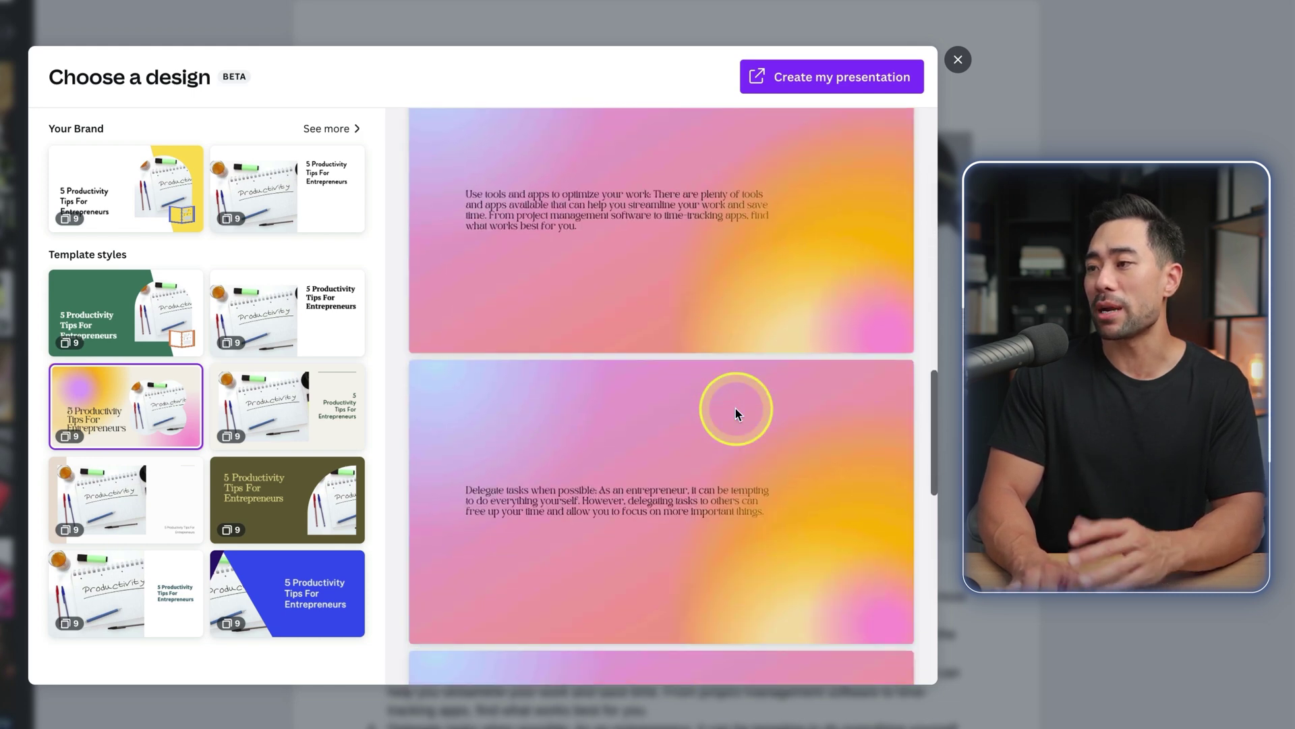
{"action": "scroll", "coordinate": [735, 413], "scroll_direction": "down", "scroll_amount": 10}
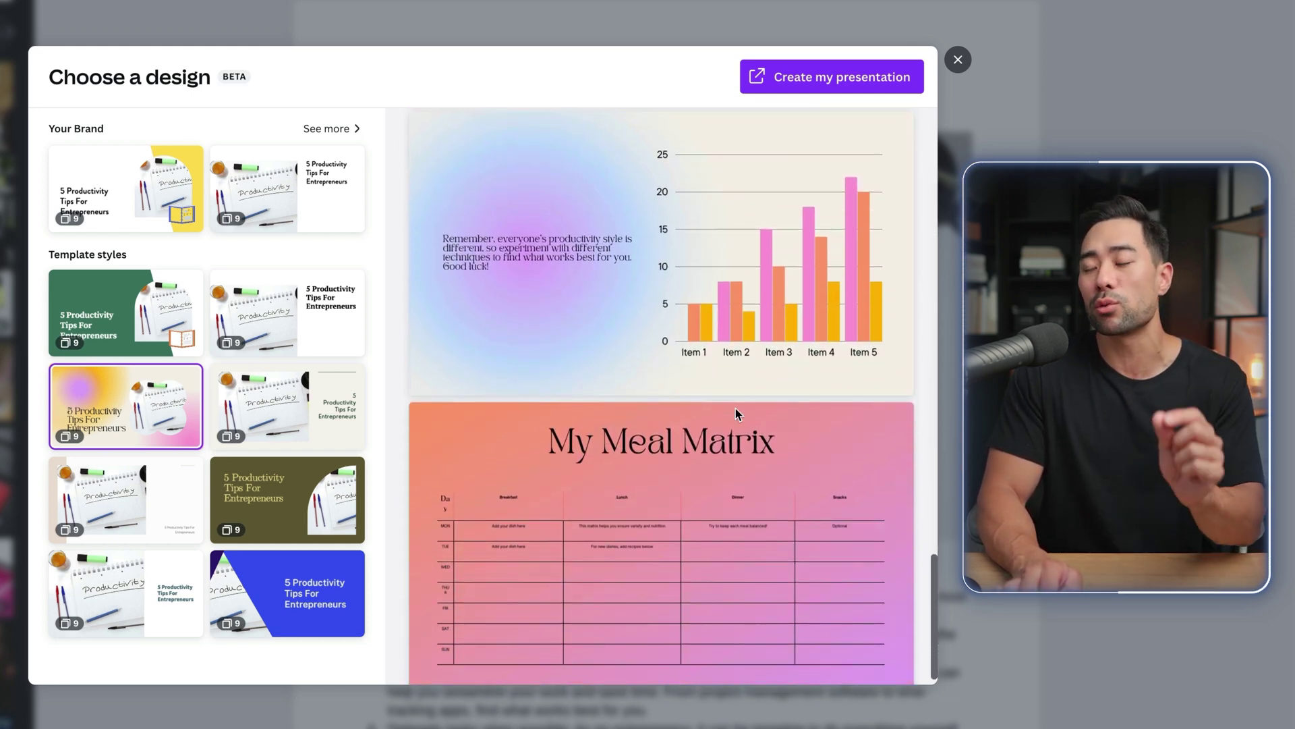
{"action": "scroll", "coordinate": [735, 413], "scroll_direction": "down", "scroll_amount": 1}
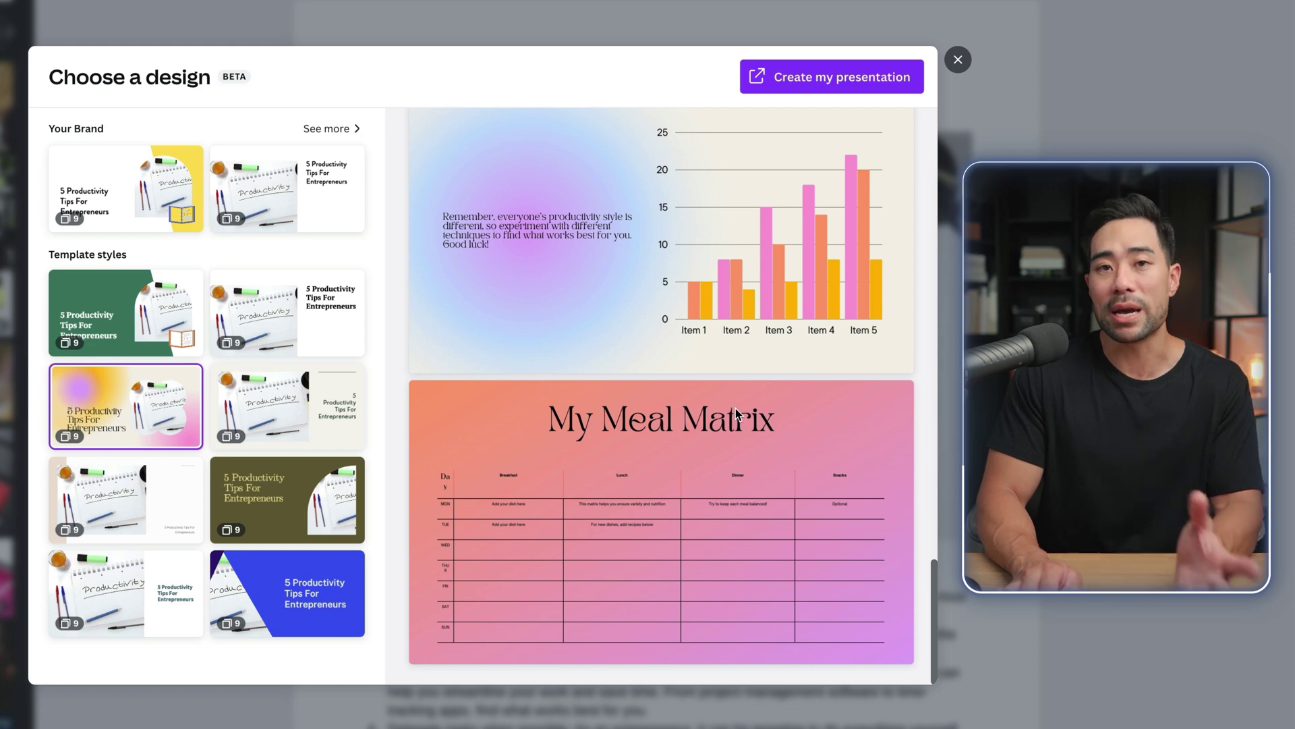
{"action": "scroll", "coordinate": [736, 408], "scroll_direction": "up", "scroll_amount": 1}
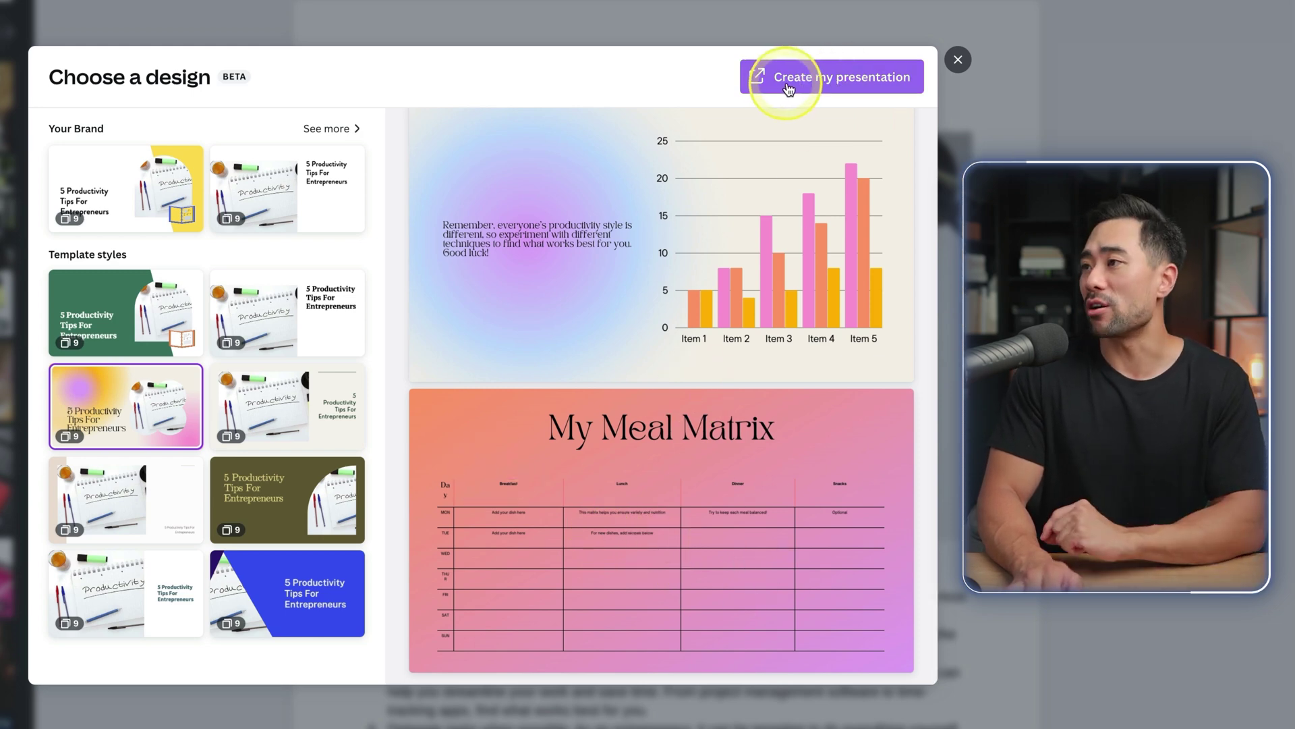
{"action": "left_click", "coordinate": [907, 78]}
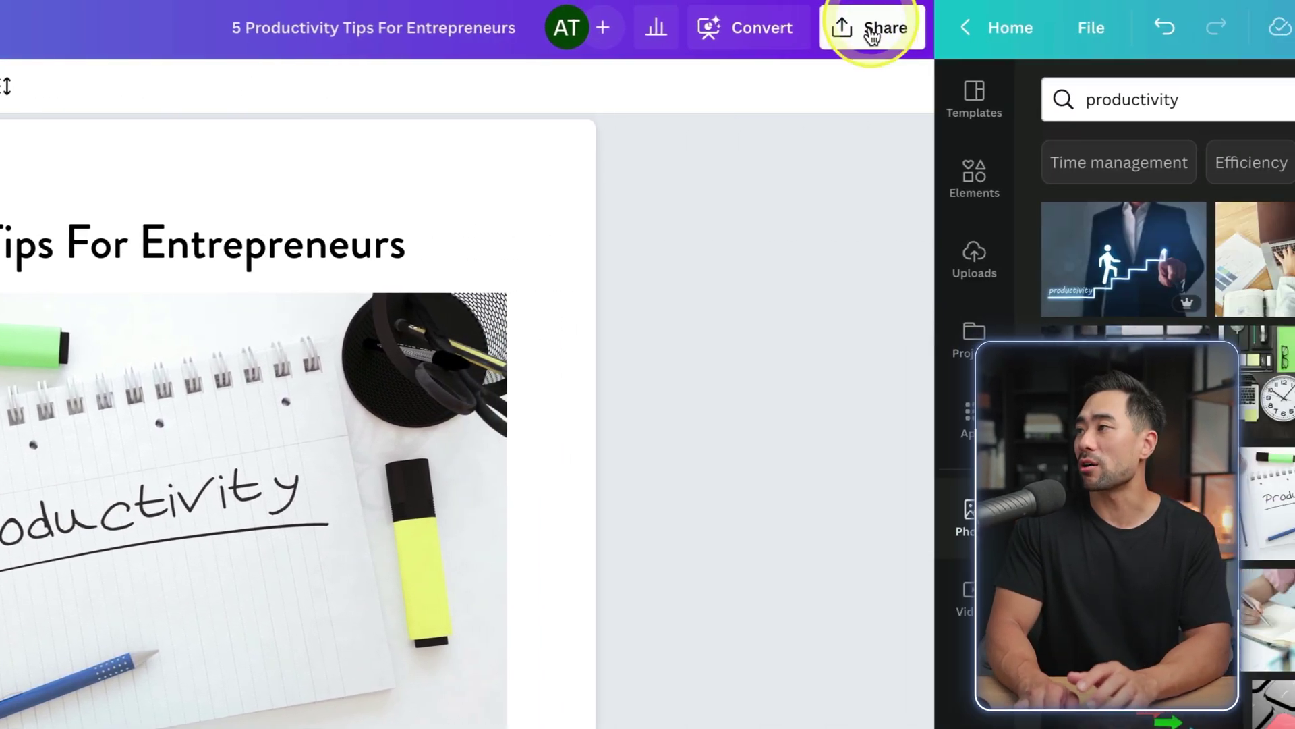
Step: Review the doc's PDF Standard download settings from the Share menu
{"action": "left_click", "coordinate": [833, 37]}
{"action": "left_click", "coordinate": [493, 590]}
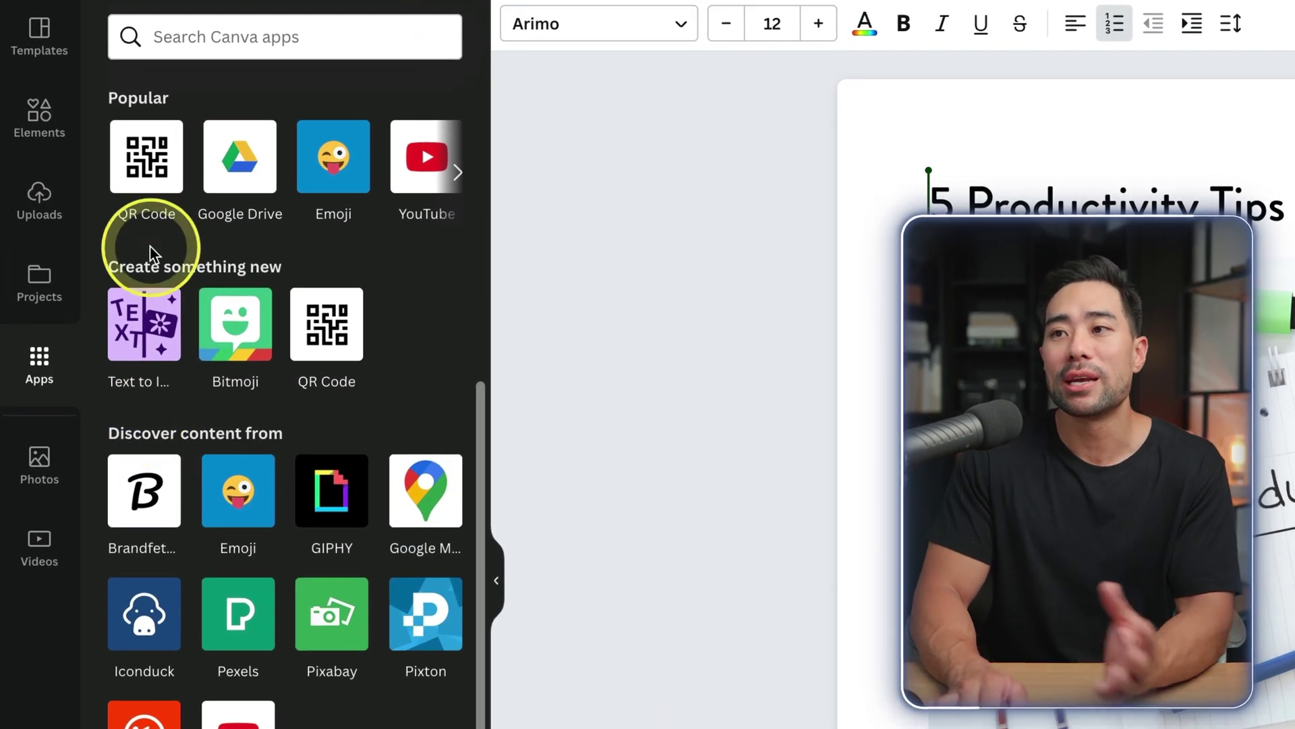
{"action": "scroll", "coordinate": [282, 695], "scroll_direction": "down", "scroll_amount": 15}
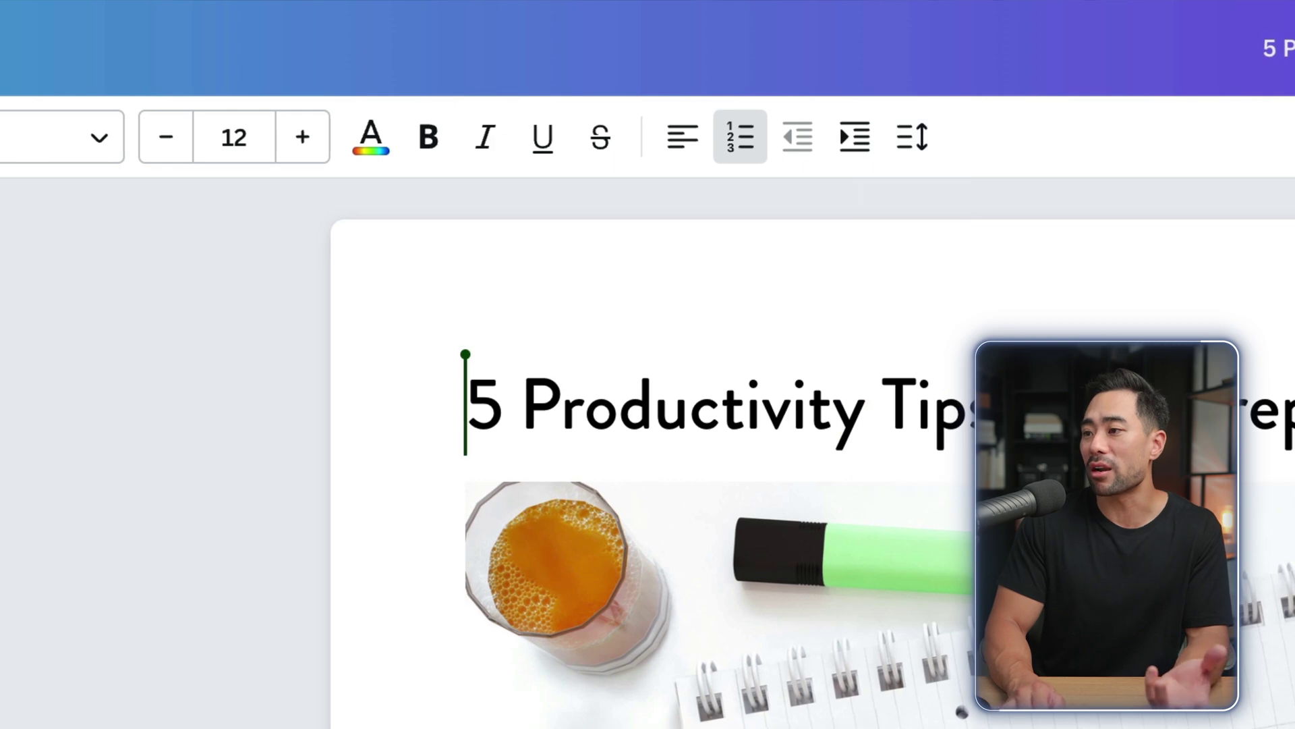
Step: Raise the line spacing of the first two numbered tips from 1.4 to 1.74
{"action": "left_click_drag", "start_coordinate": [66, 720], "coordinate": [801, 525]}
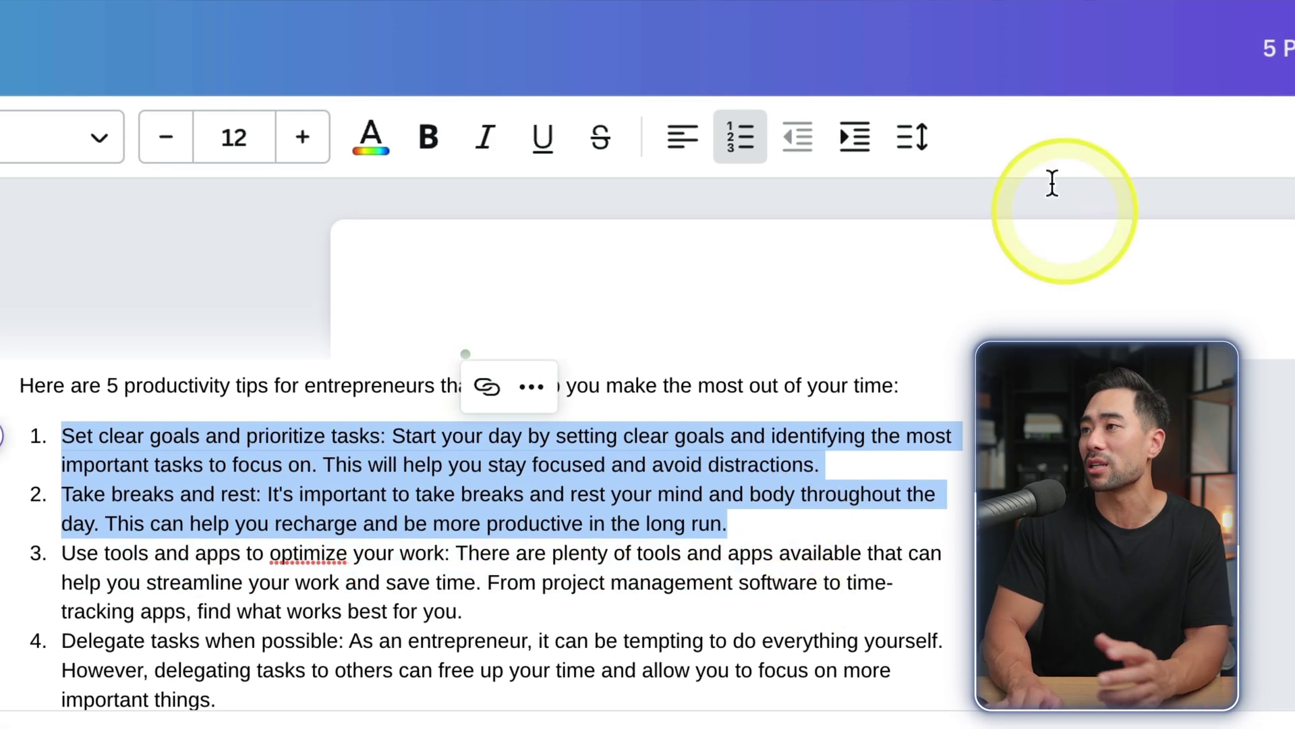
{"action": "left_click", "coordinate": [912, 137]}
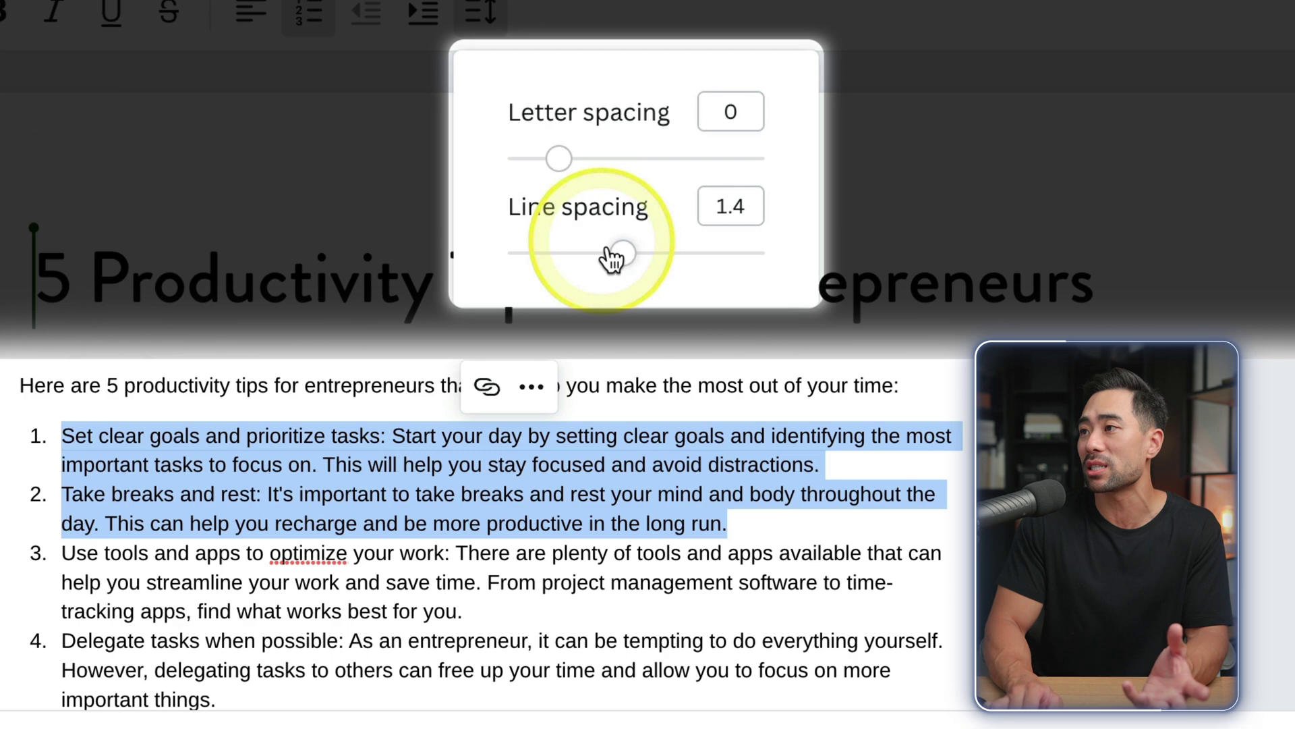
{"action": "left_click_drag", "start_coordinate": [622, 260], "coordinate": [659, 266]}
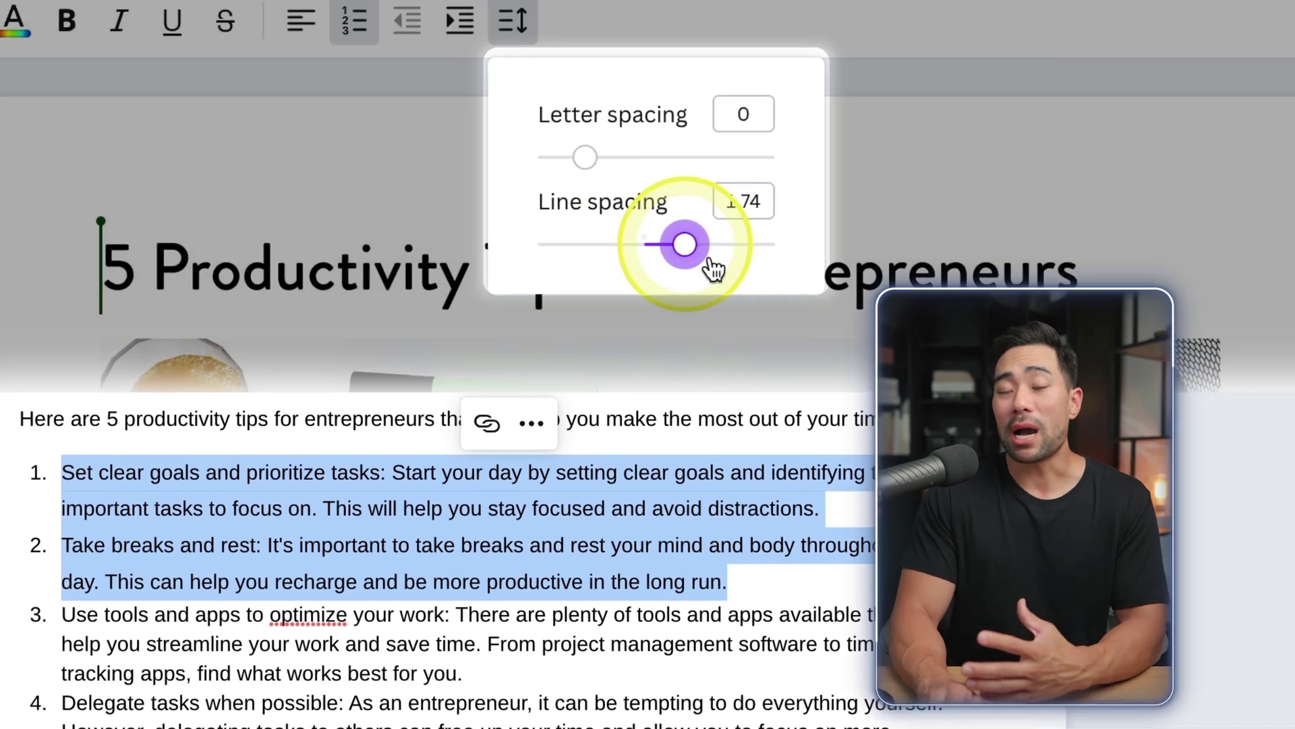